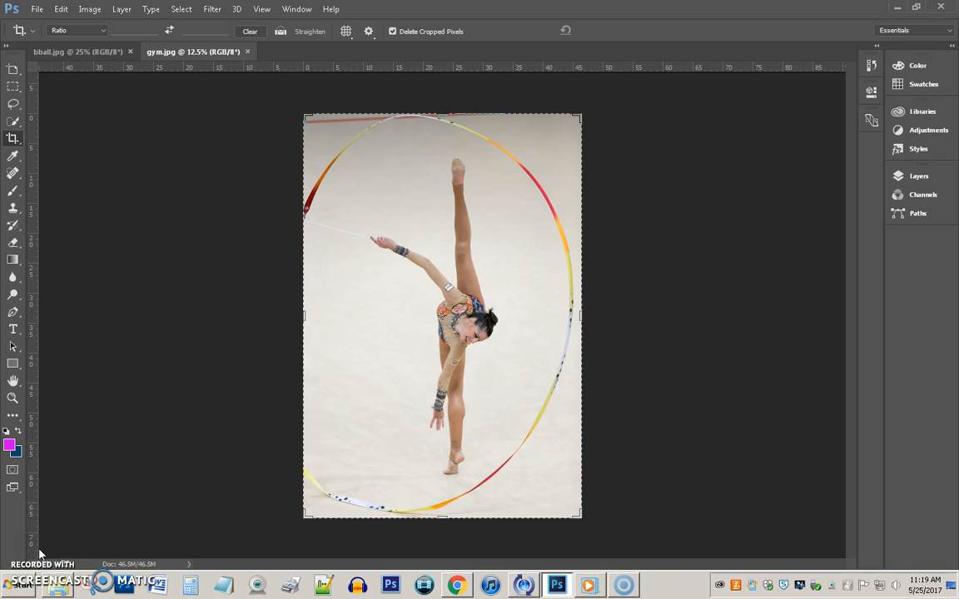
Return to the gymnast photo and open Save for Web (Legacy), showing JPEG High at quality 60.
{"action": "left_click", "coordinate": [51, 52]}
{"action": "left_click", "coordinate": [163, 52]}
{"action": "left_click", "coordinate": [36, 10]}
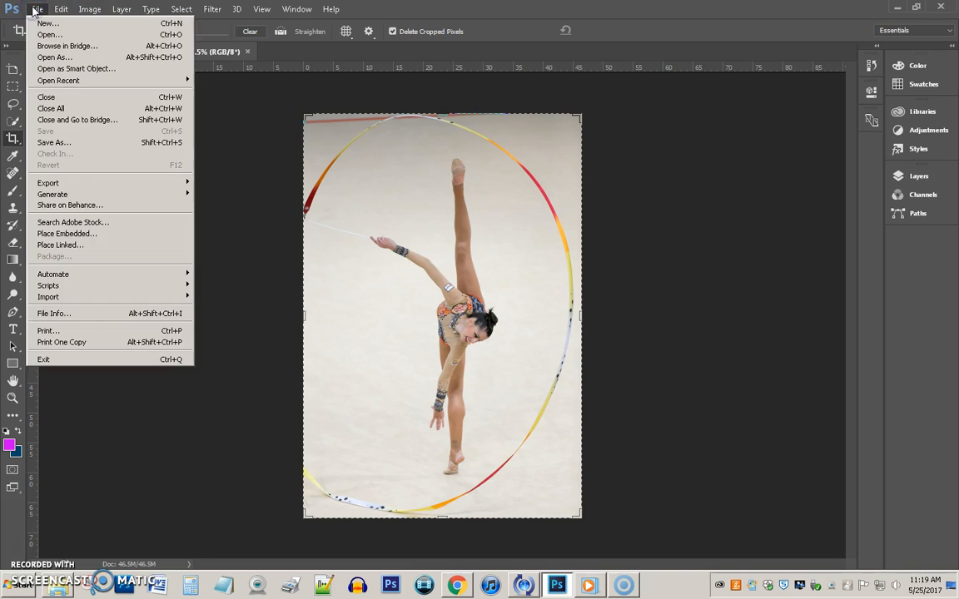
{"action": "mouse_move", "coordinate": [42, 185]}
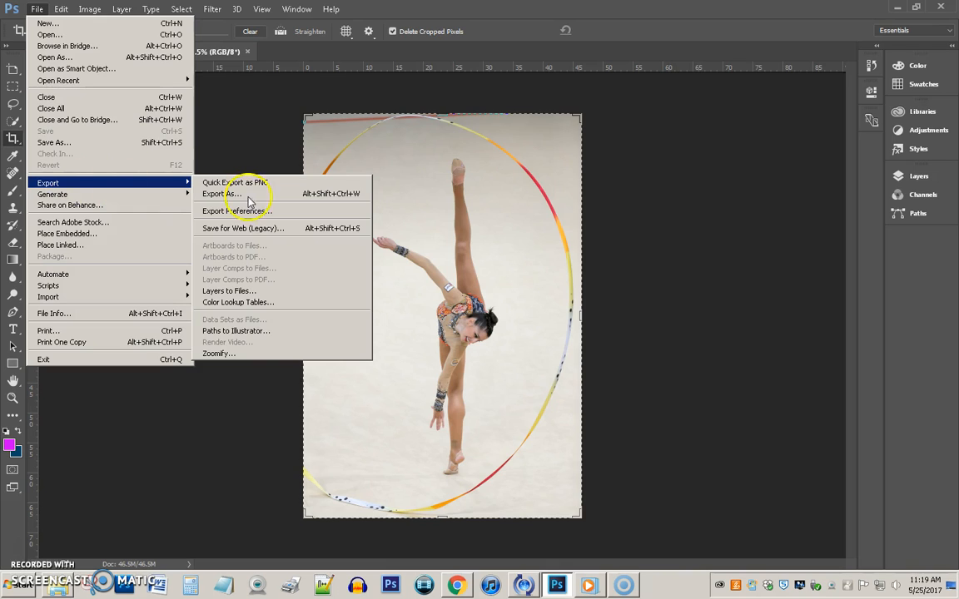
{"action": "left_click", "coordinate": [290, 225]}
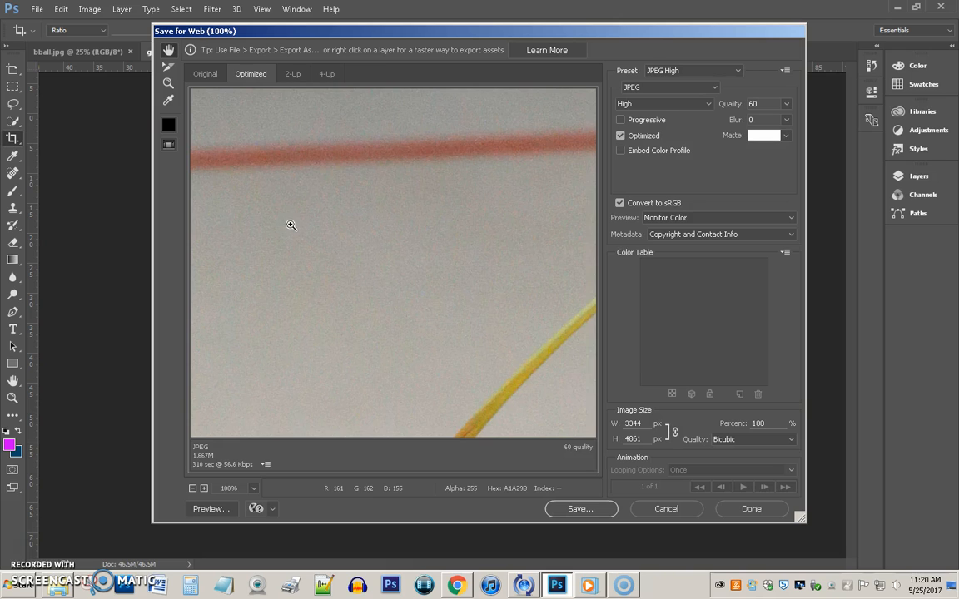
Fit the gymnast preview, raise JPEG quality to 80, and set width to 375 px (375 × 545).
{"action": "key", "text": "ctrl+minus"}
{"action": "key", "text": "ctrl+minus"}
{"action": "key", "text": "ctrl+minus"}
{"action": "key", "text": "ctrl+minus"}
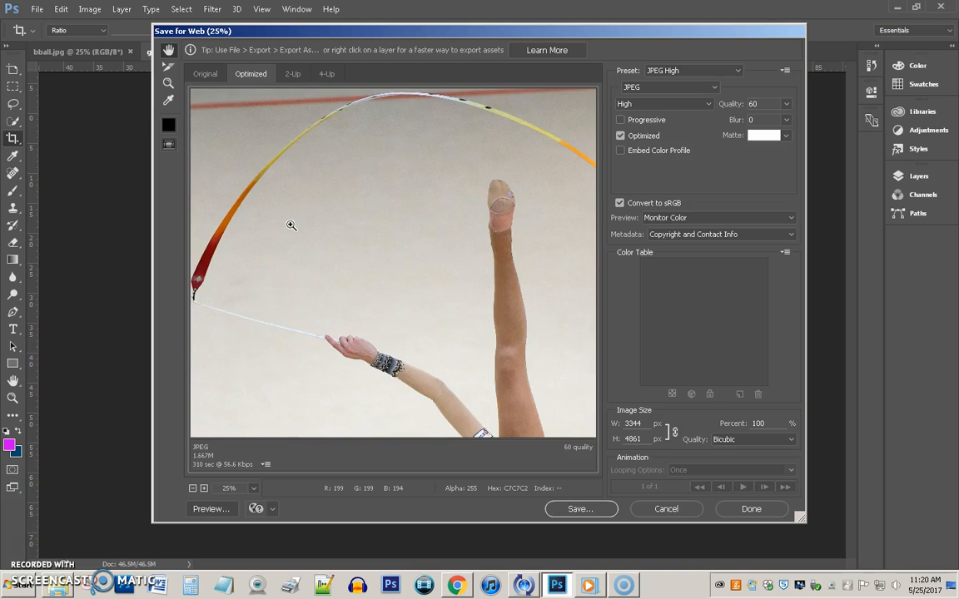
{"action": "key", "text": "ctrl+0"}
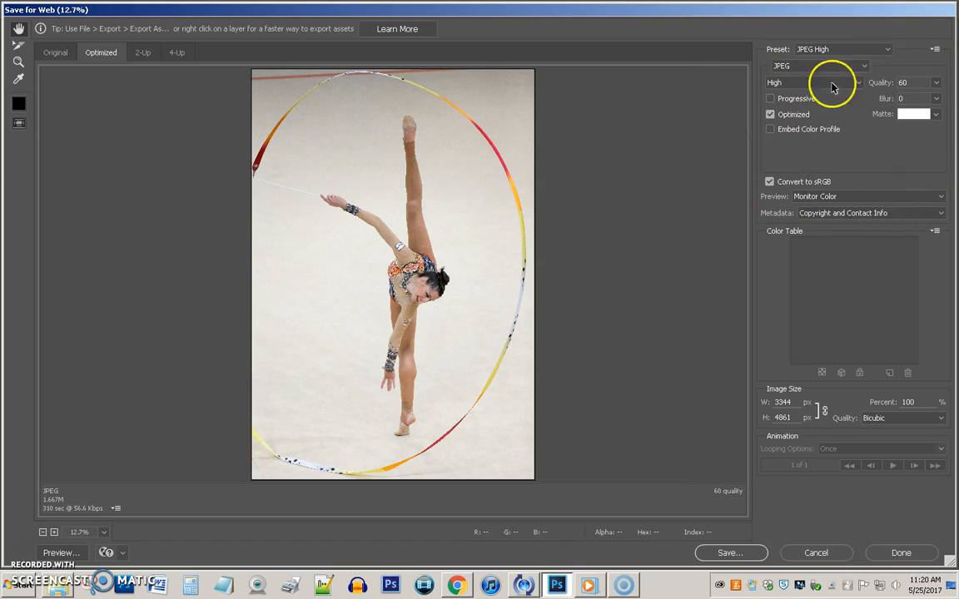
{"action": "left_click", "coordinate": [851, 50]}
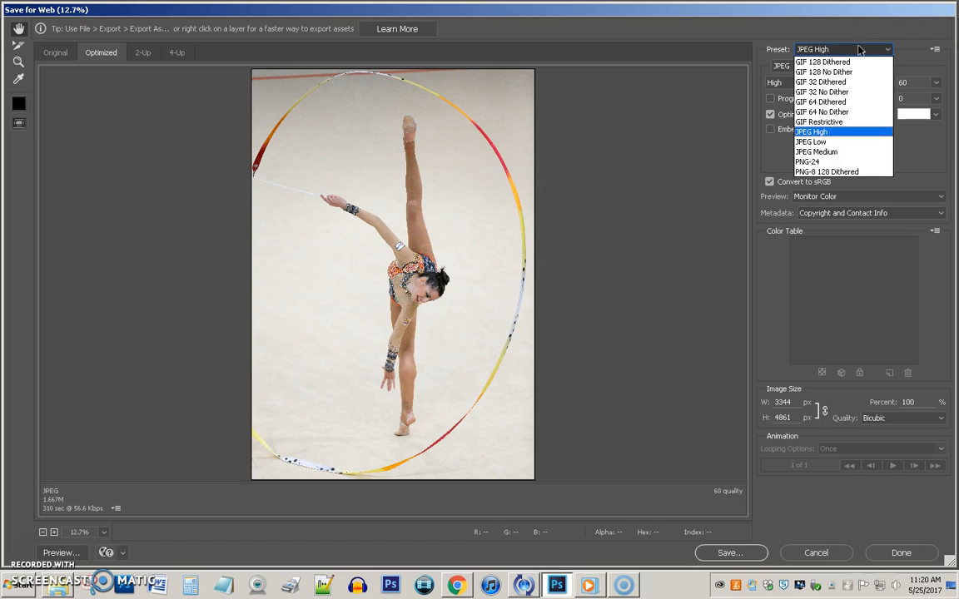
{"action": "left_click", "coordinate": [864, 51]}
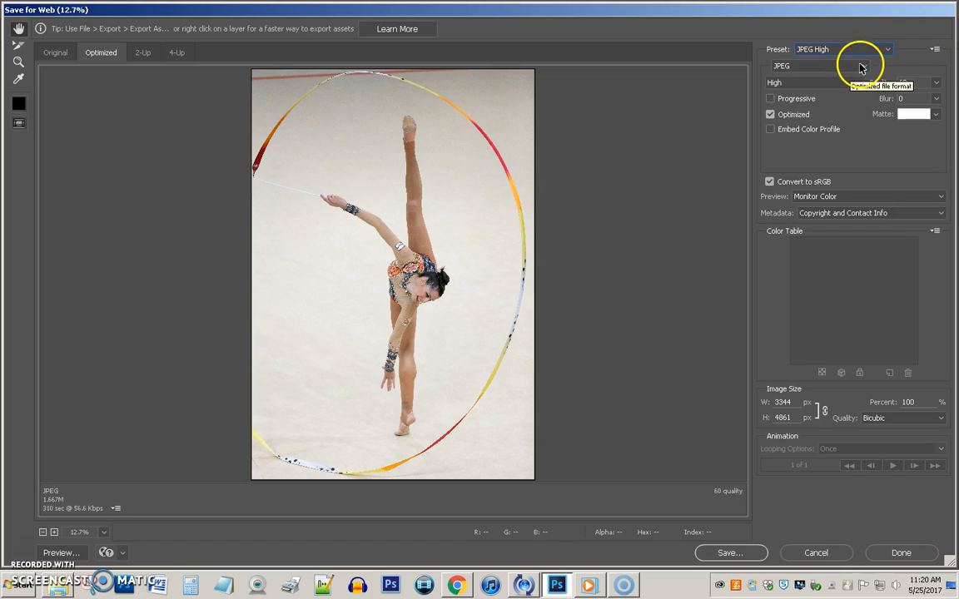
{"action": "left_click", "coordinate": [936, 83]}
{"action": "left_click_drag", "start_coordinate": [910, 99], "coordinate": [925, 98]}
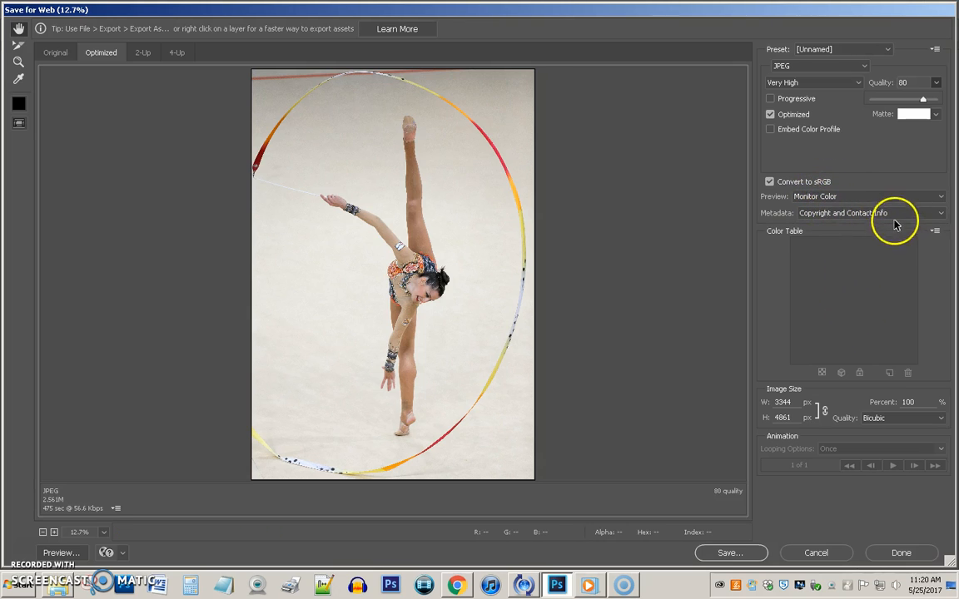
{"action": "left_click", "coordinate": [788, 402]}
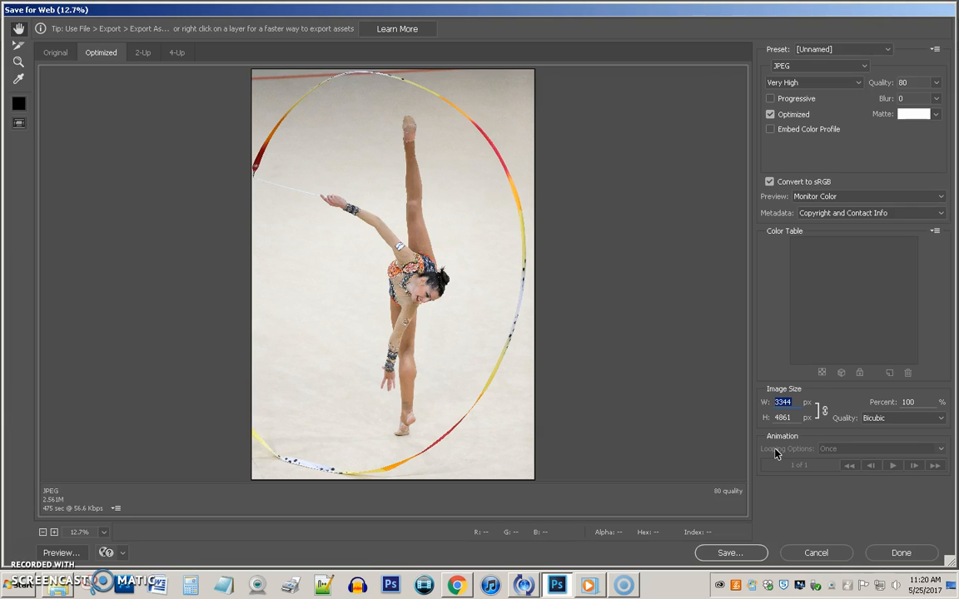
{"action": "type", "text": "375"}
Save the optimized image as pshop-full-gym.jpg in images1 > images1-downs > full.
{"action": "left_click", "coordinate": [727, 552]}
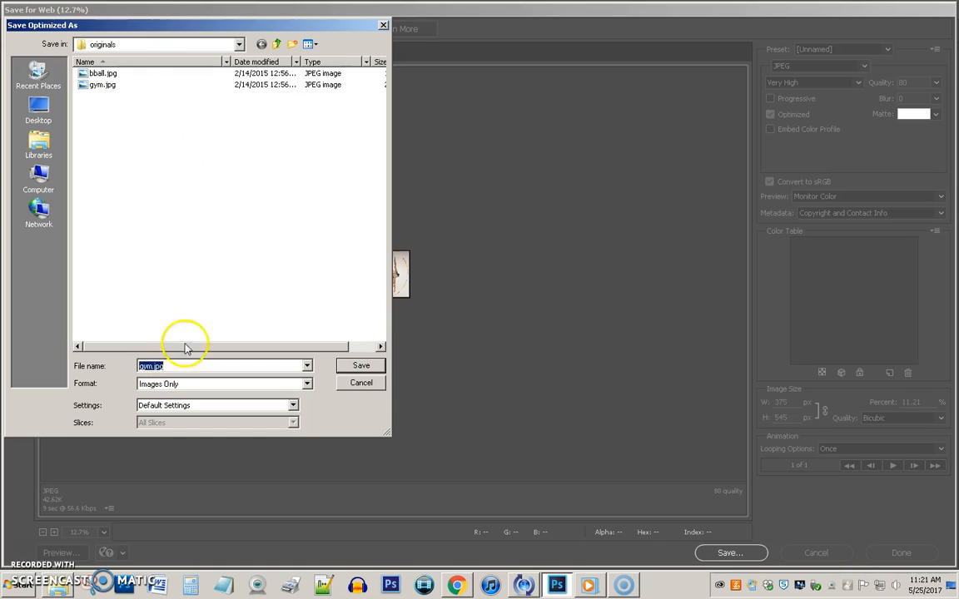
{"action": "left_click", "coordinate": [277, 44]}
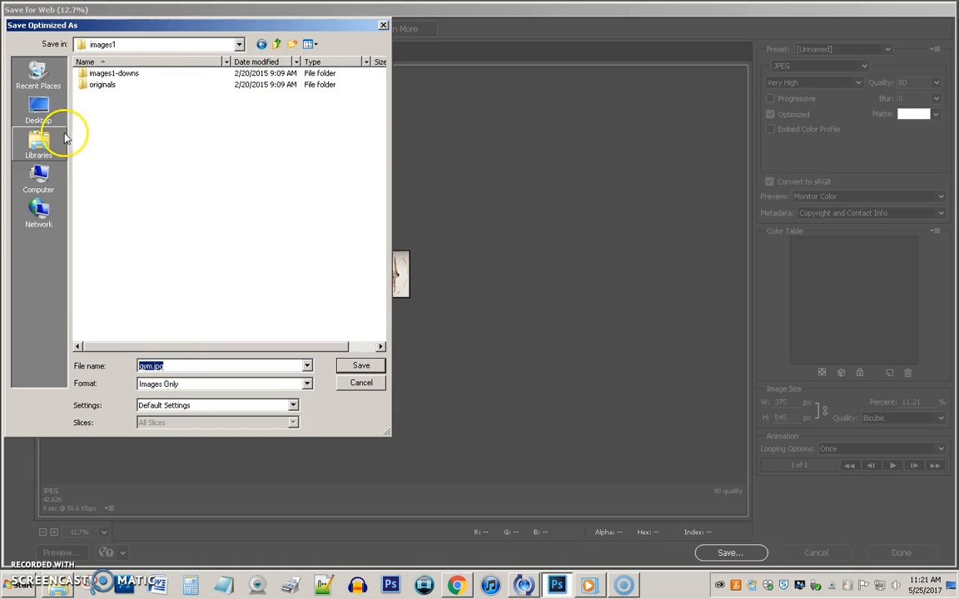
{"action": "double_click", "coordinate": [120, 74]}
{"action": "double_click", "coordinate": [96, 74]}
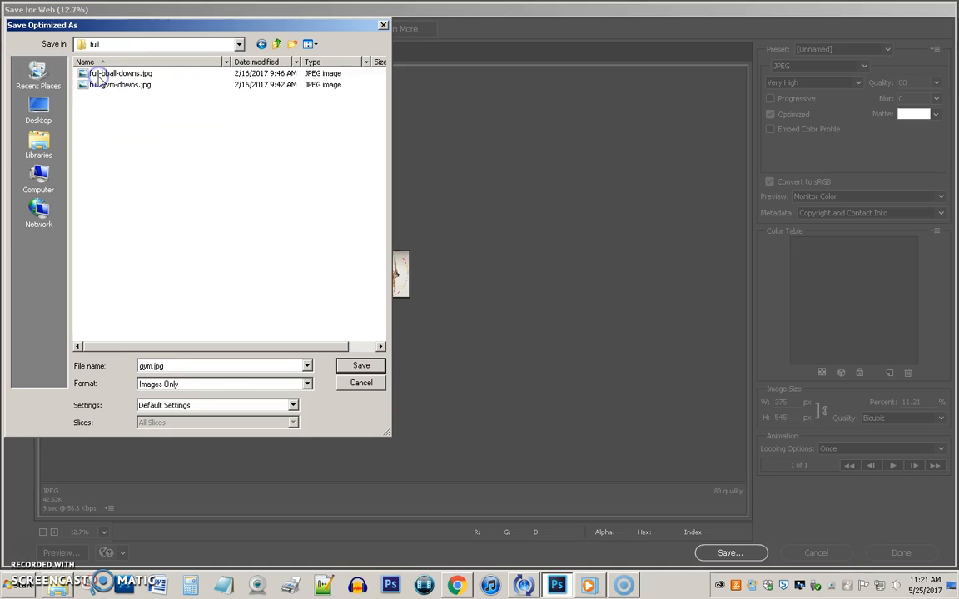
{"action": "double_click", "coordinate": [164, 366]}
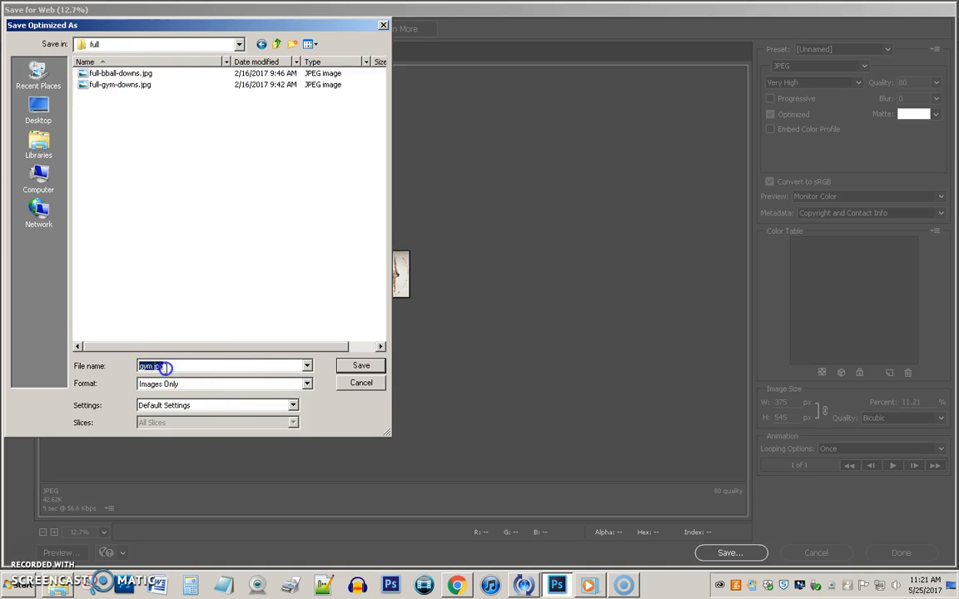
{"action": "key", "text": "Home"}
{"action": "type", "text": "pshop-full-"}
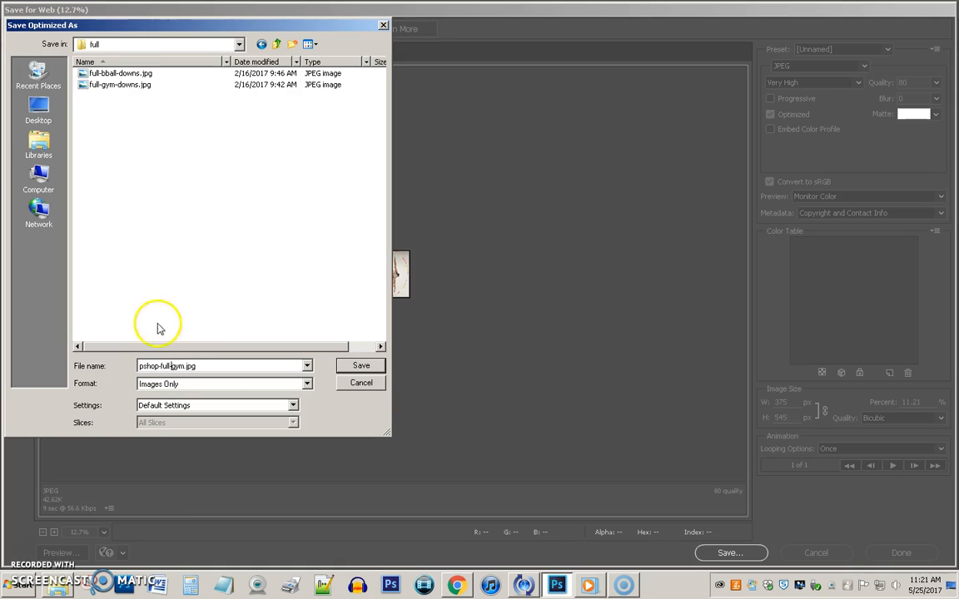
{"action": "left_click", "coordinate": [369, 364]}
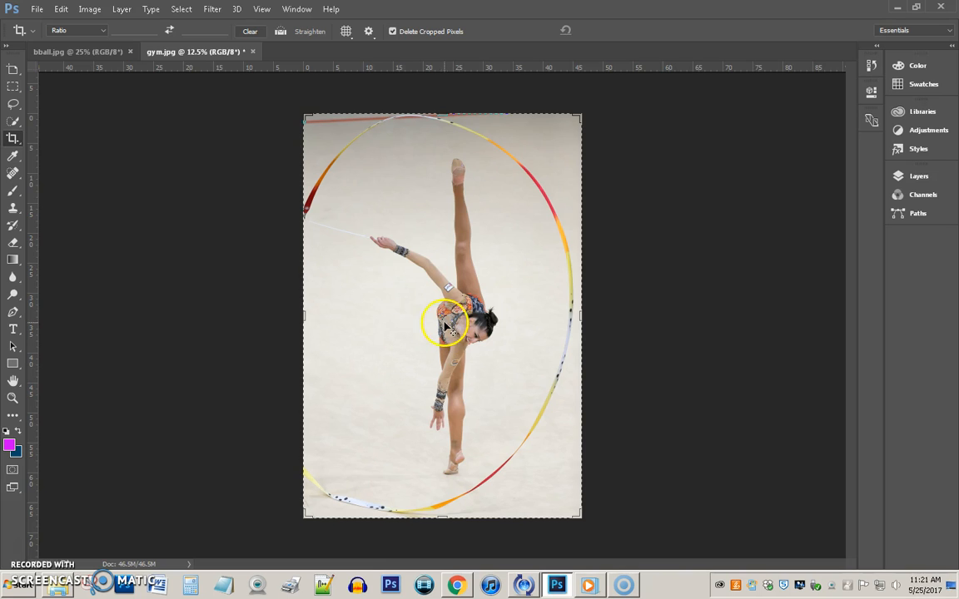
Switch to bball.jpg and set the Crop tool to W x H x Resolution: 500 × 375 px, 72 px/in.
{"action": "left_click", "coordinate": [81, 52]}
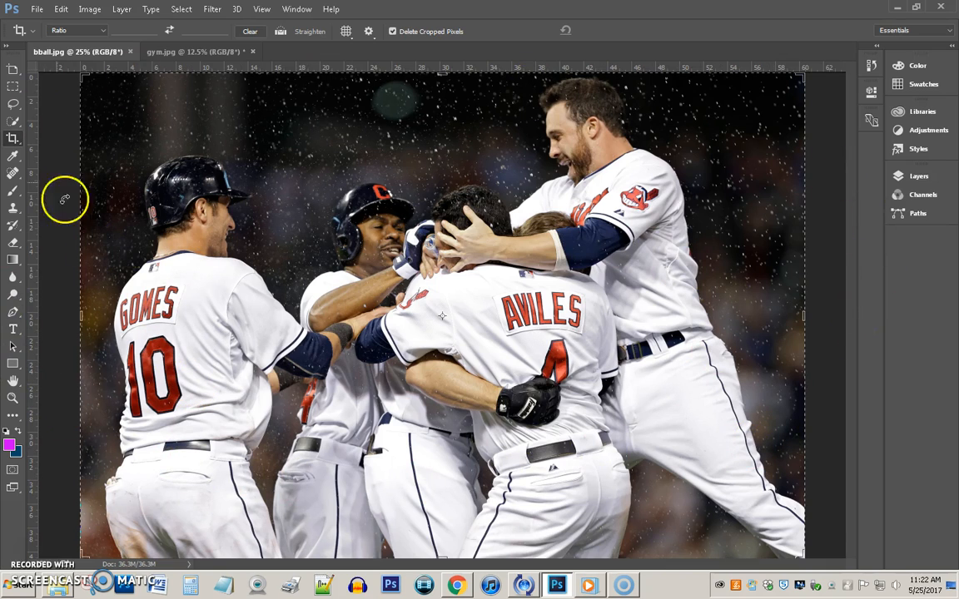
{"action": "left_click", "coordinate": [70, 37]}
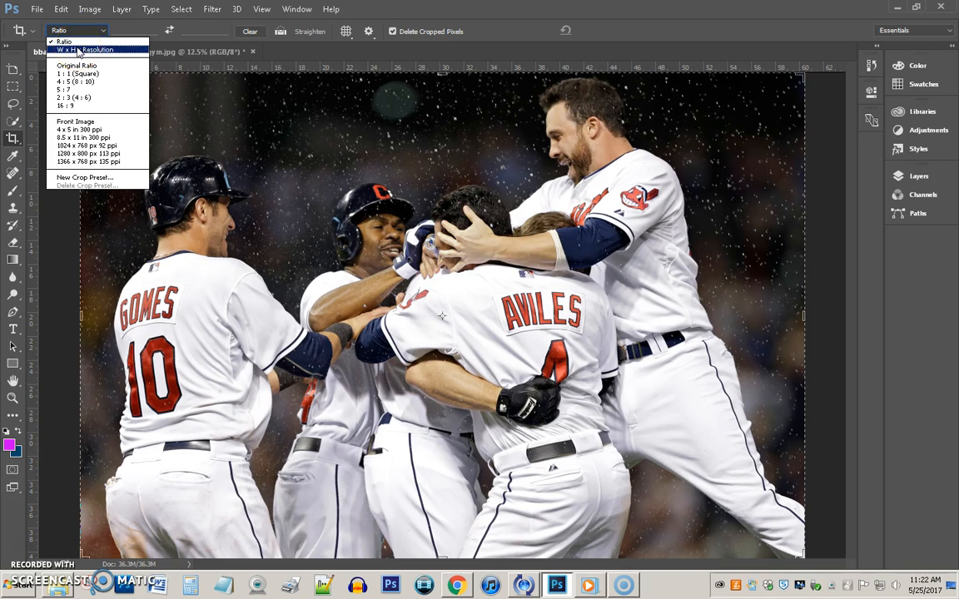
{"action": "left_click", "coordinate": [85, 50]}
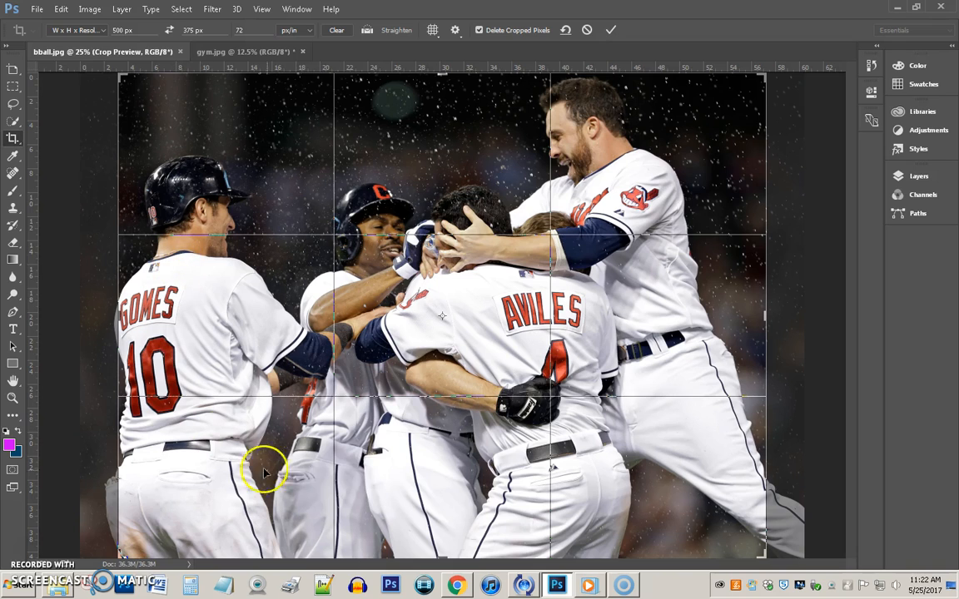
Frame the celebrating baseball players inside the 500 × 375 crop box and commit the crop.
{"action": "mouse_move", "coordinate": [700, 176]}
{"action": "left_mouse_down"}
{"action": "mouse_move", "coordinate": [678, 182]}
{"action": "mouse_move", "coordinate": [711, 181]}
{"action": "left_mouse_up"}
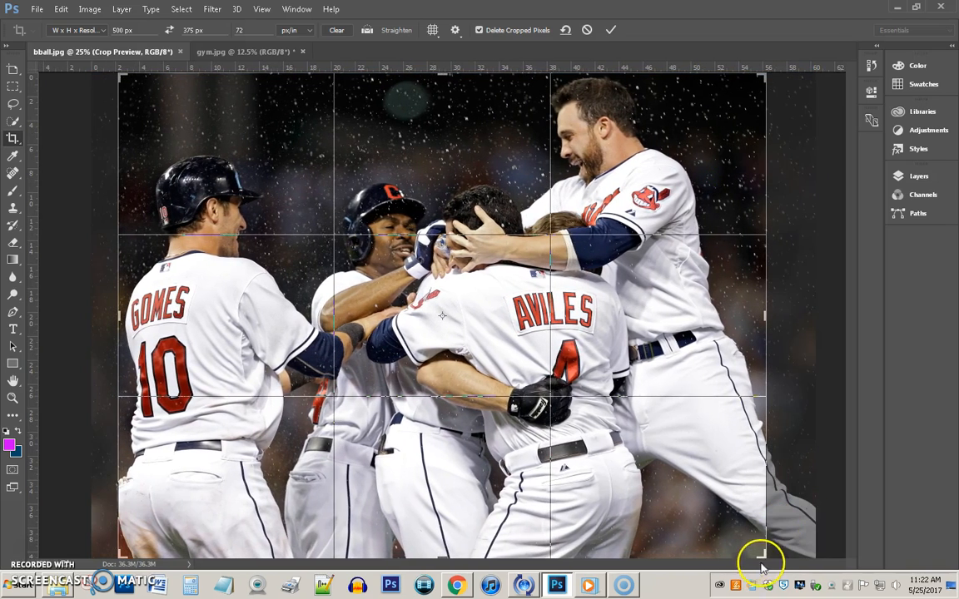
{"action": "left_click_drag", "start_coordinate": [762, 555], "coordinate": [712, 497]}
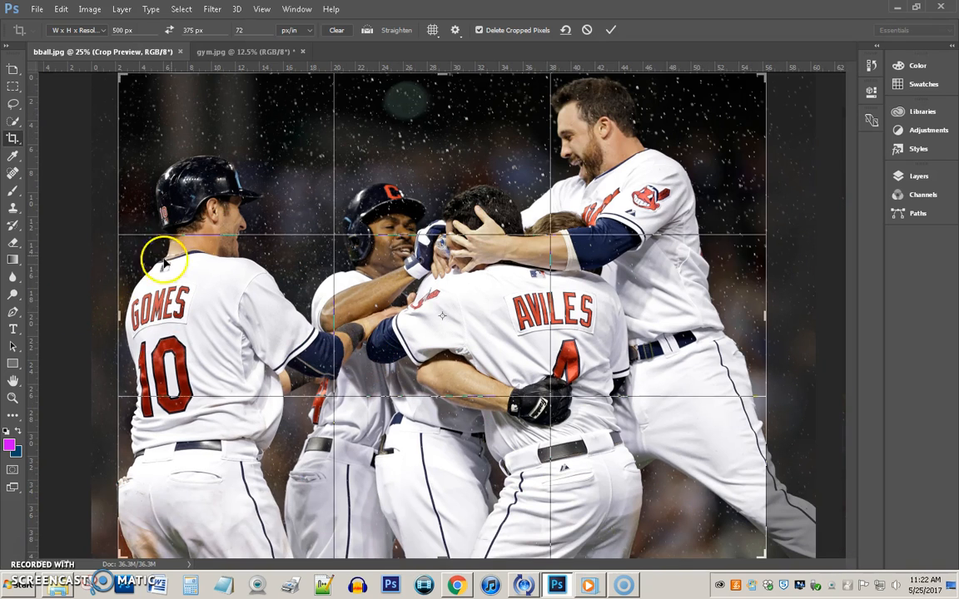
{"action": "double_click", "coordinate": [273, 155]}
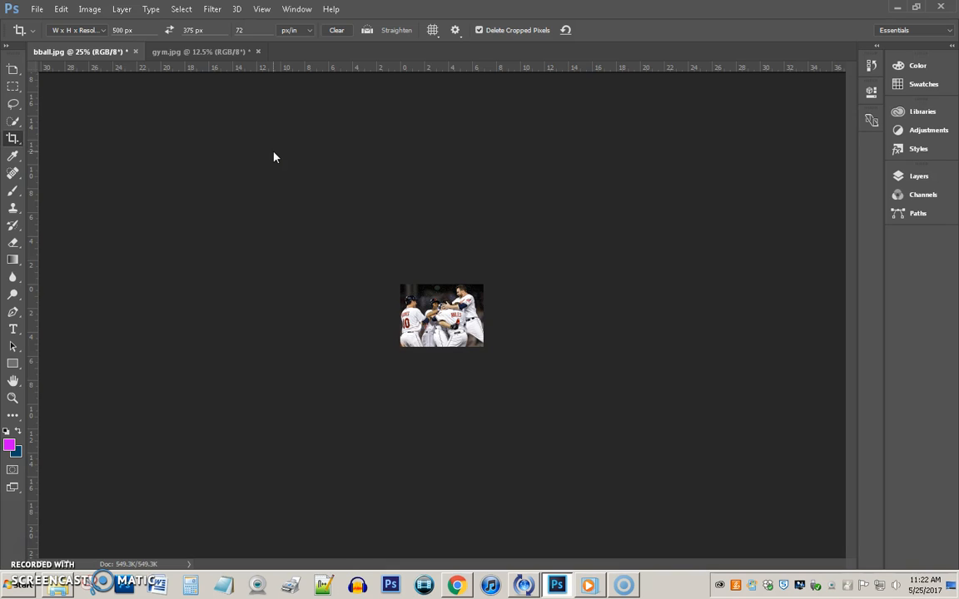
Export the cropped baseball photo via Save for Web (Legacy) as pshop-full-bball.jpg in full.
{"action": "left_click", "coordinate": [37, 9]}
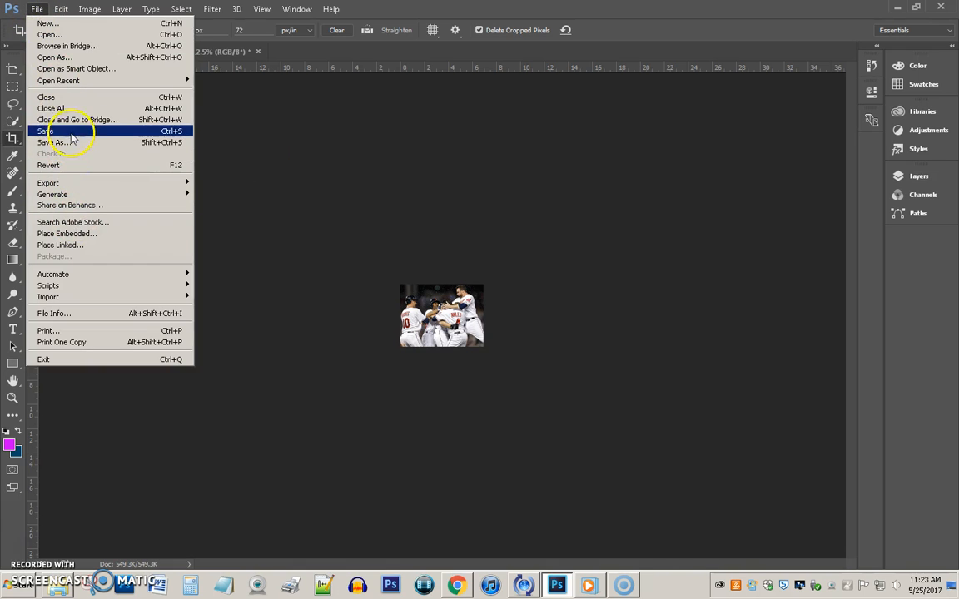
{"action": "mouse_move", "coordinate": [104, 184]}
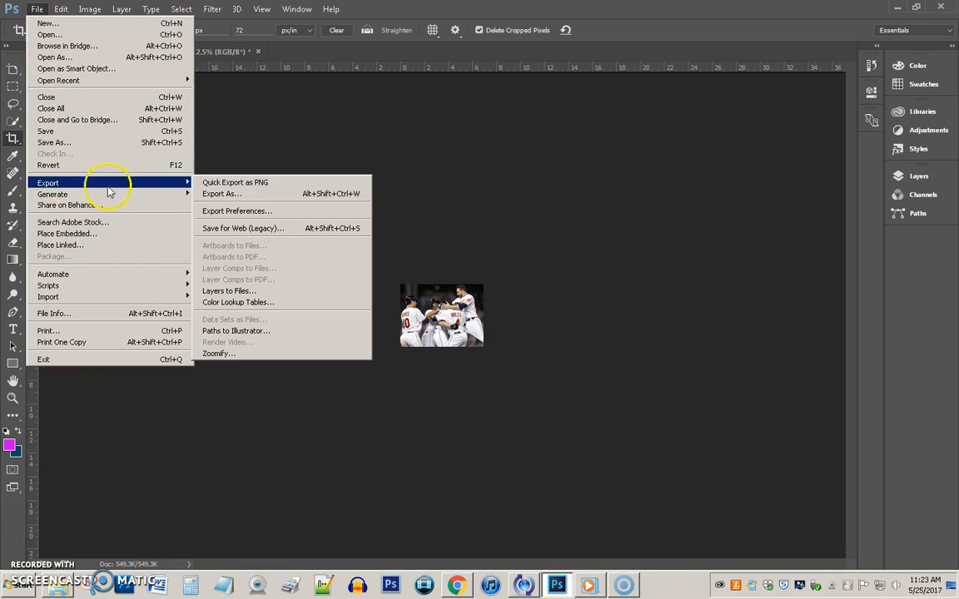
{"action": "left_click", "coordinate": [237, 226]}
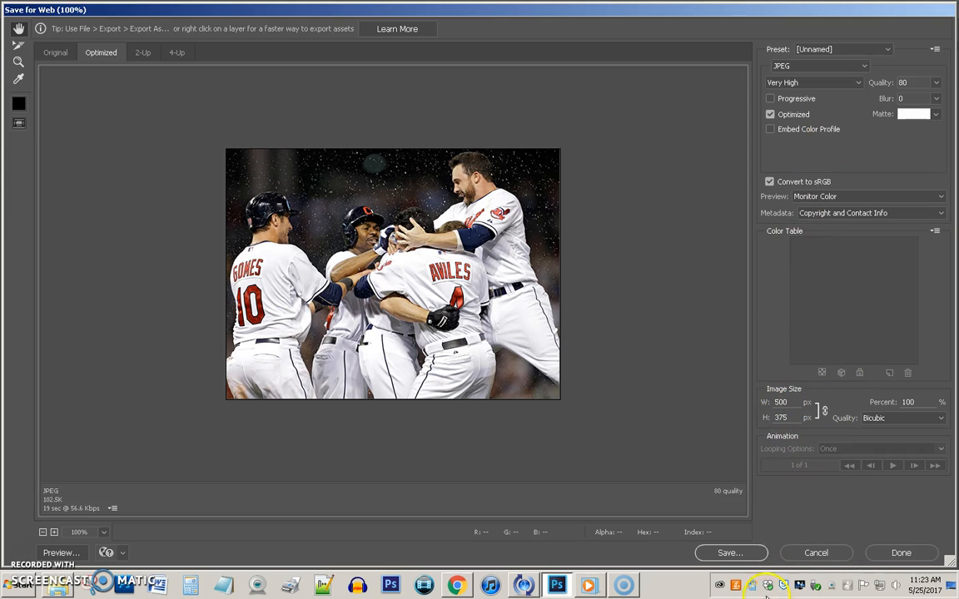
{"action": "left_click", "coordinate": [741, 555]}
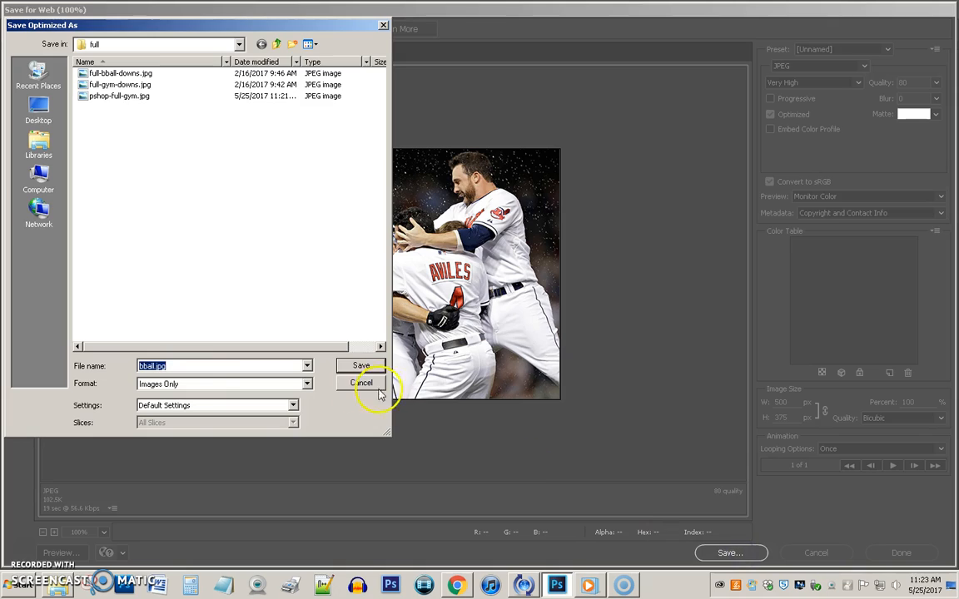
{"action": "left_click", "coordinate": [139, 366]}
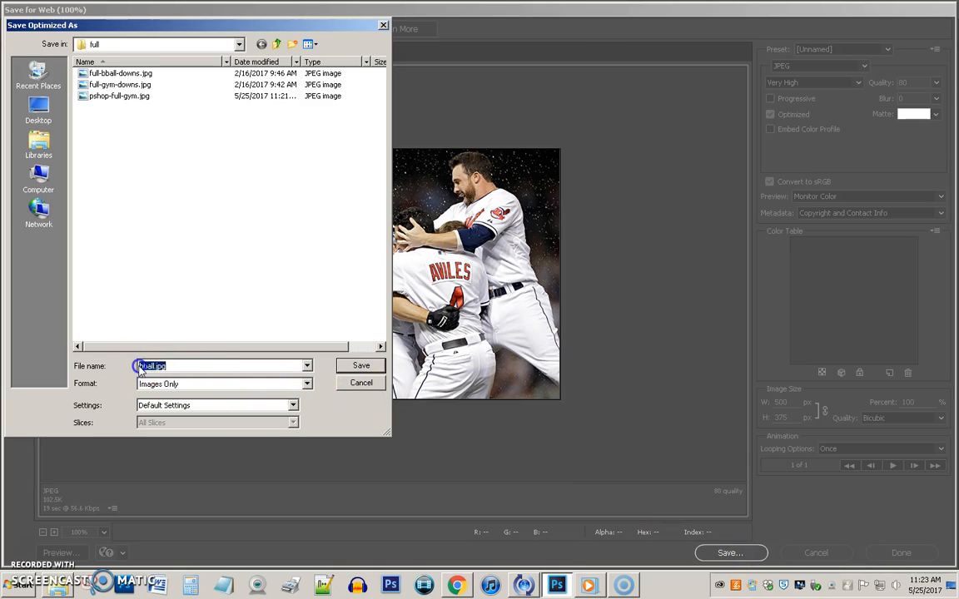
{"action": "type", "text": "pshop"}
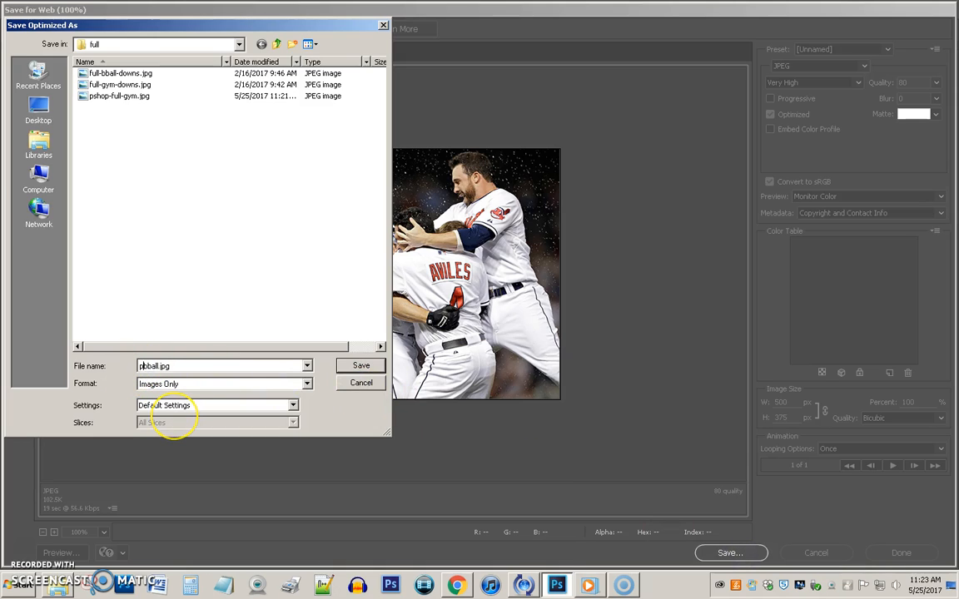
{"action": "type", "text": "-full-"}
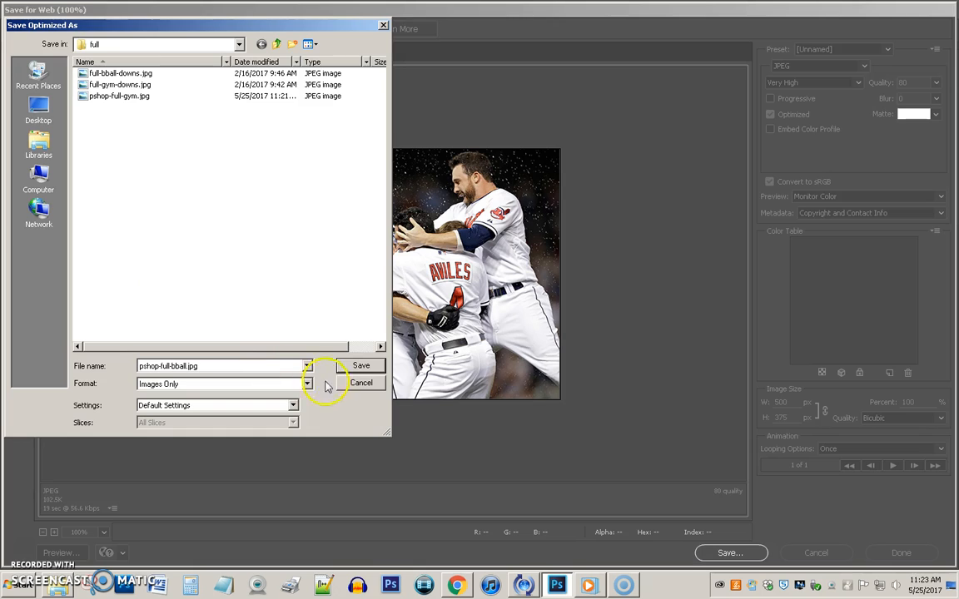
{"action": "left_click", "coordinate": [363, 365]}
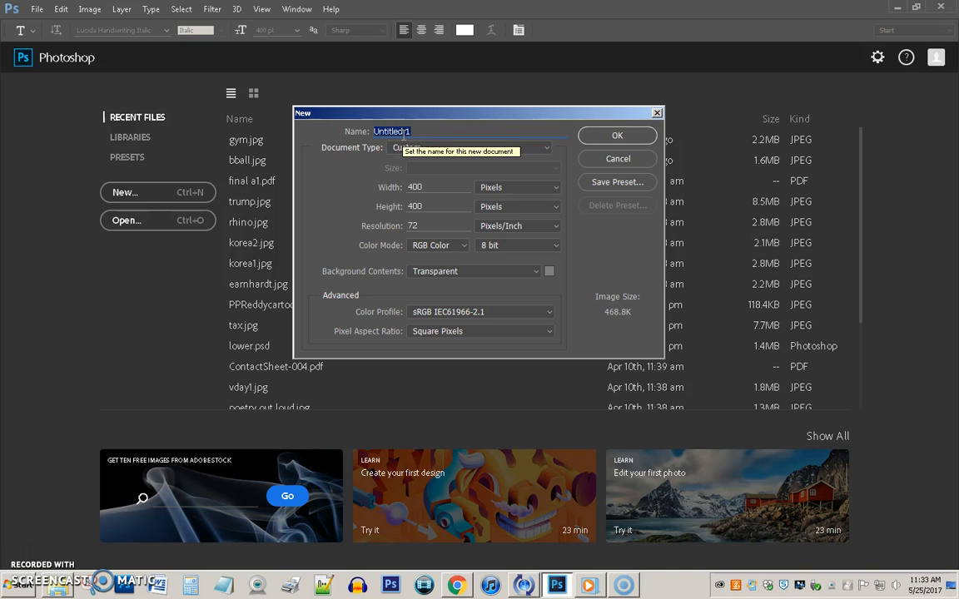
Name the new transparent 400 × 400 px document background-jack and create it.
{"action": "type", "text": "backgrou"}
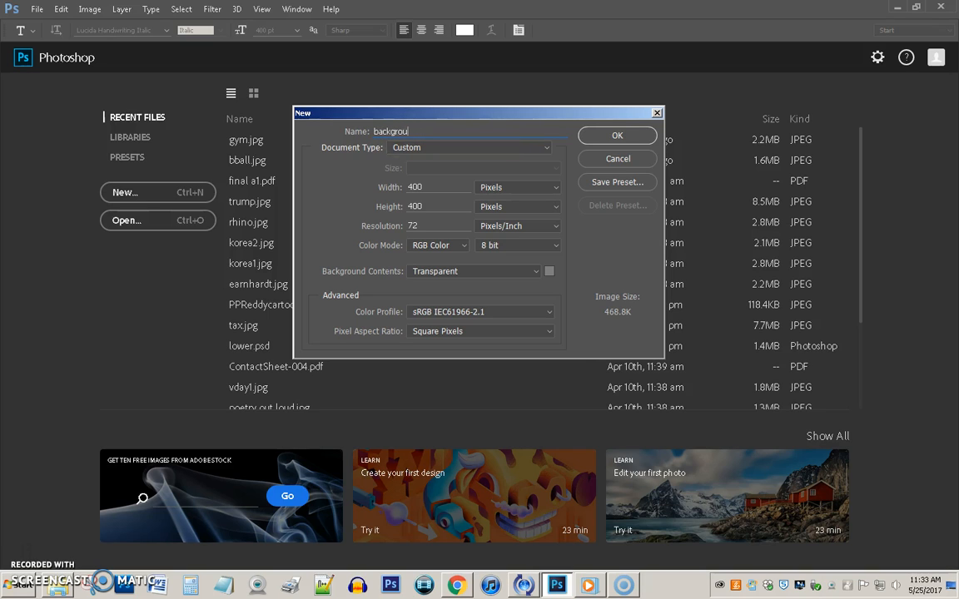
{"action": "type", "text": "nd-jack"}
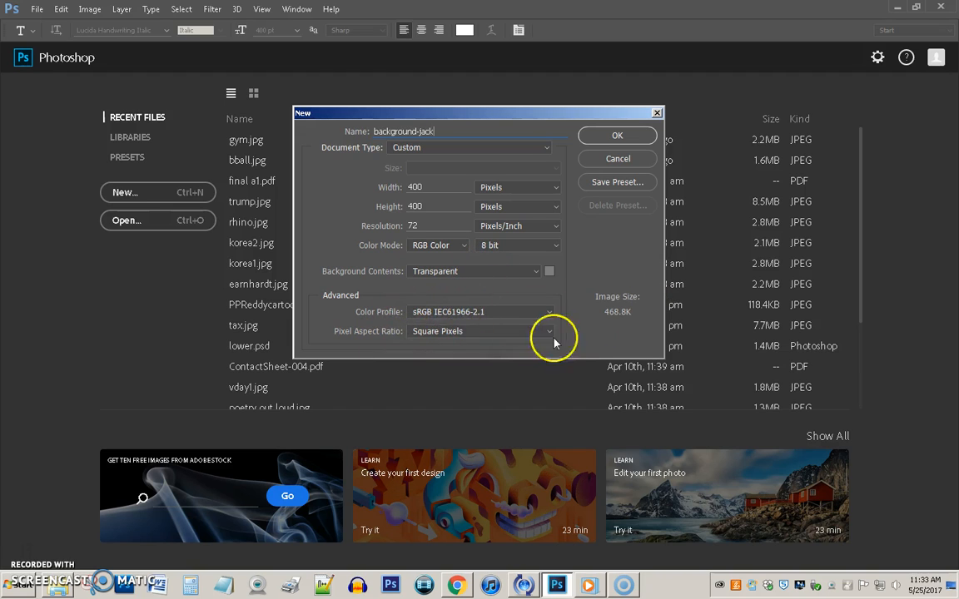
{"action": "left_click", "coordinate": [602, 138]}
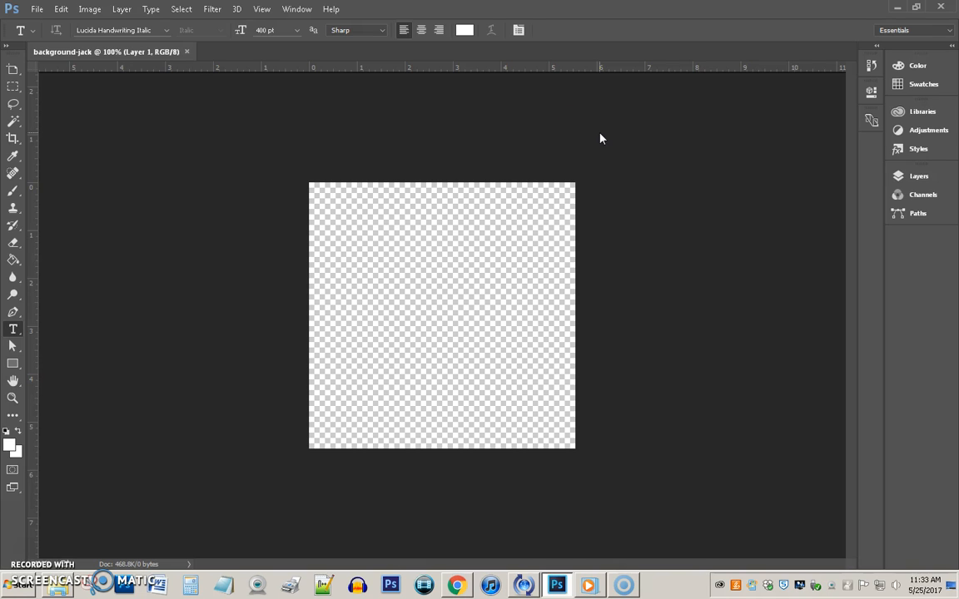
{"action": "right_click", "coordinate": [14, 328]}
{"action": "left_click", "coordinate": [166, 30]}
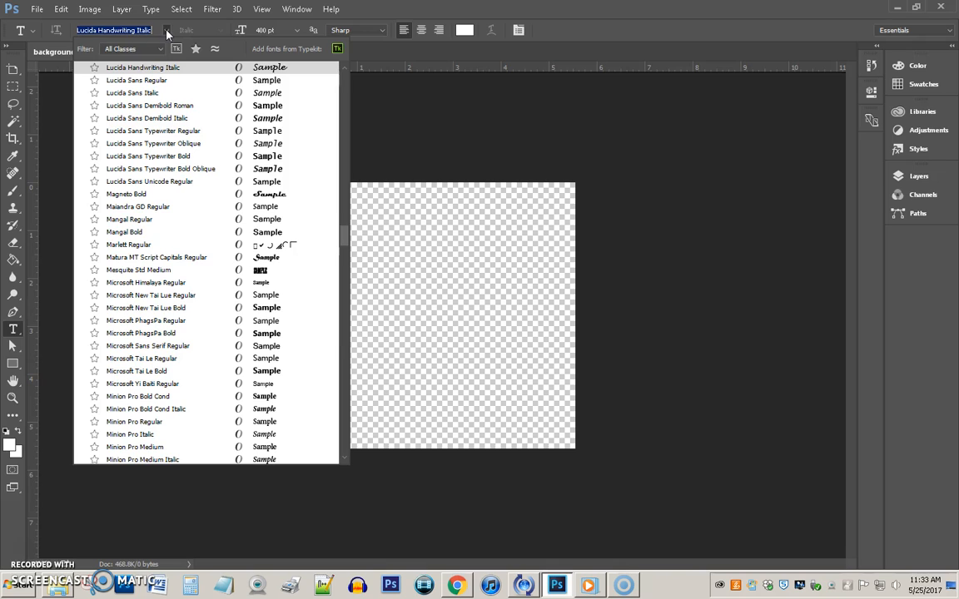
{"action": "left_click", "coordinate": [144, 68]}
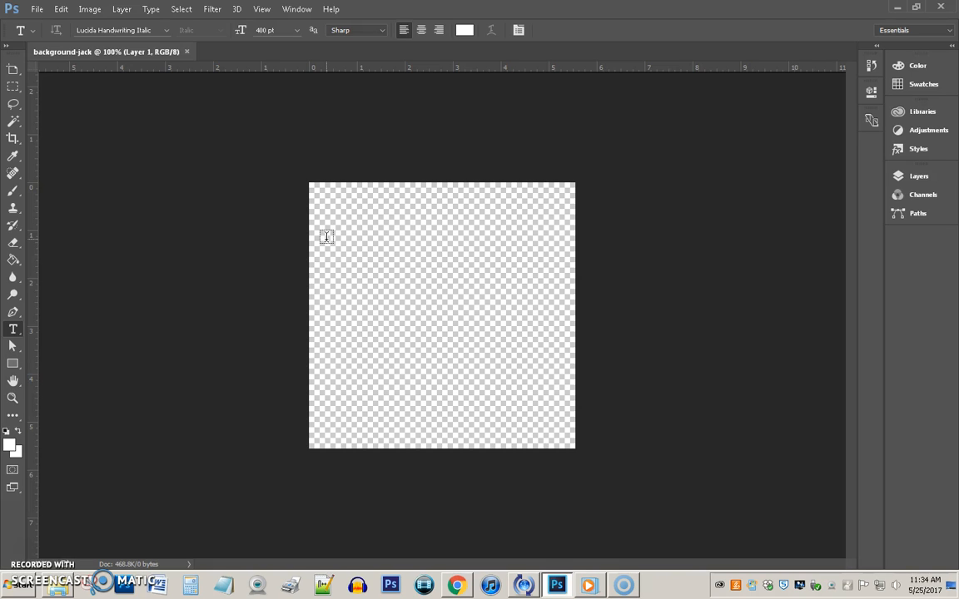
Type a white script '&' and free-transform it to about 117% width and 112% height.
{"action": "left_click", "coordinate": [364, 353]}
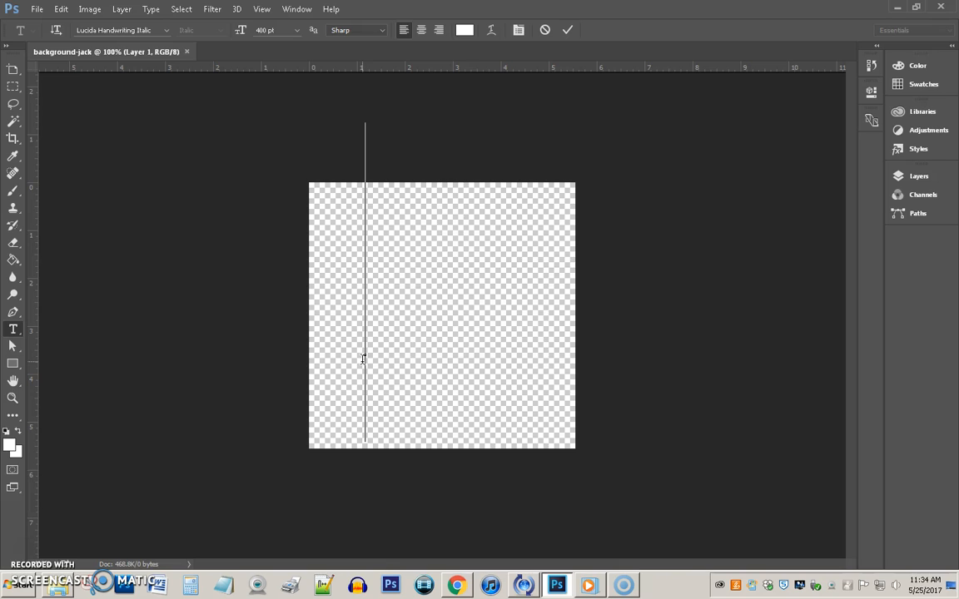
{"action": "type", "text": "&"}
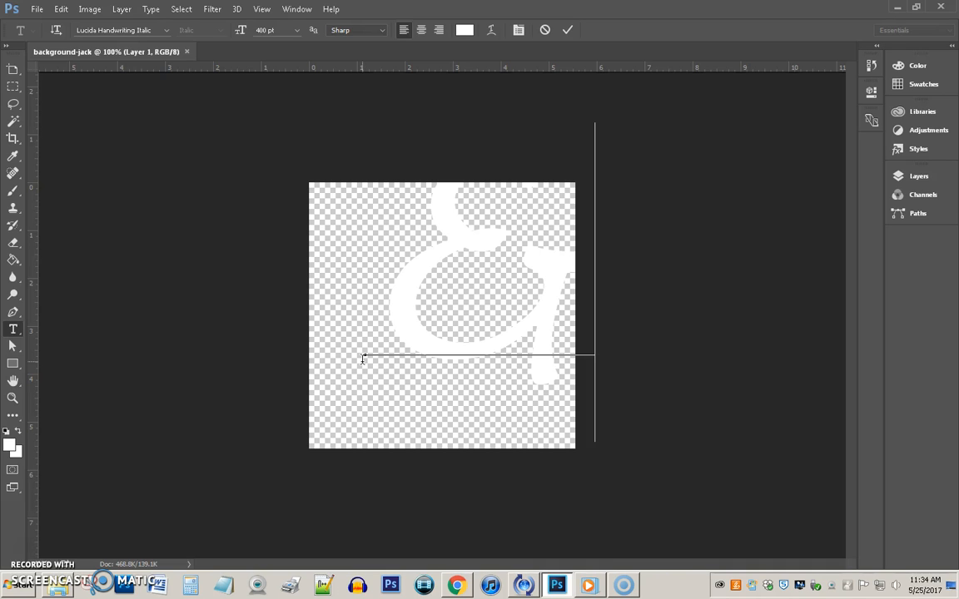
{"action": "left_click", "coordinate": [61, 10]}
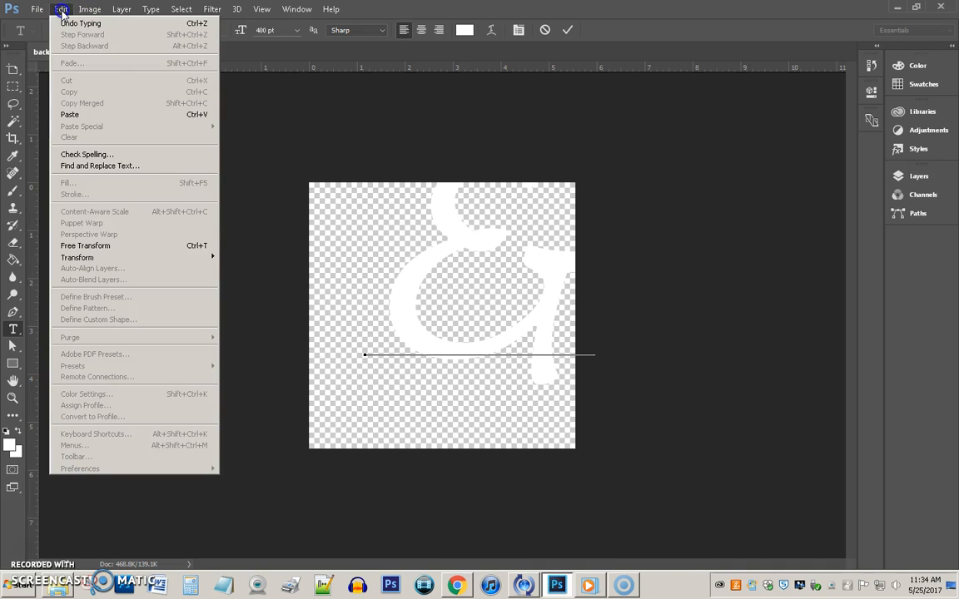
{"action": "left_click", "coordinate": [86, 246]}
{"action": "left_click_drag", "start_coordinate": [439, 270], "coordinate": [362, 300]}
{"action": "left_click_drag", "start_coordinate": [535, 317], "coordinate": [572, 322]}
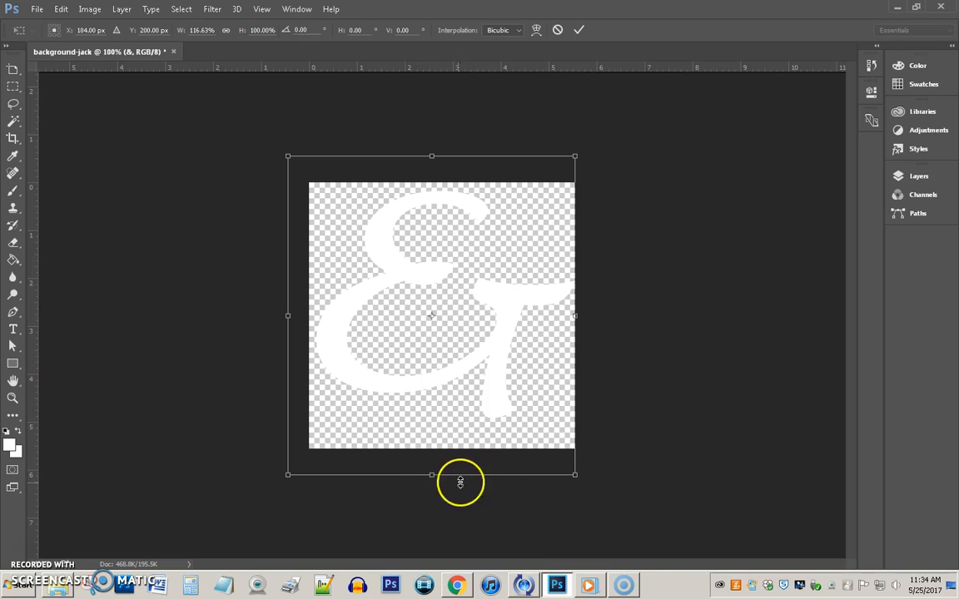
{"action": "left_click_drag", "start_coordinate": [432, 477], "coordinate": [431, 512]}
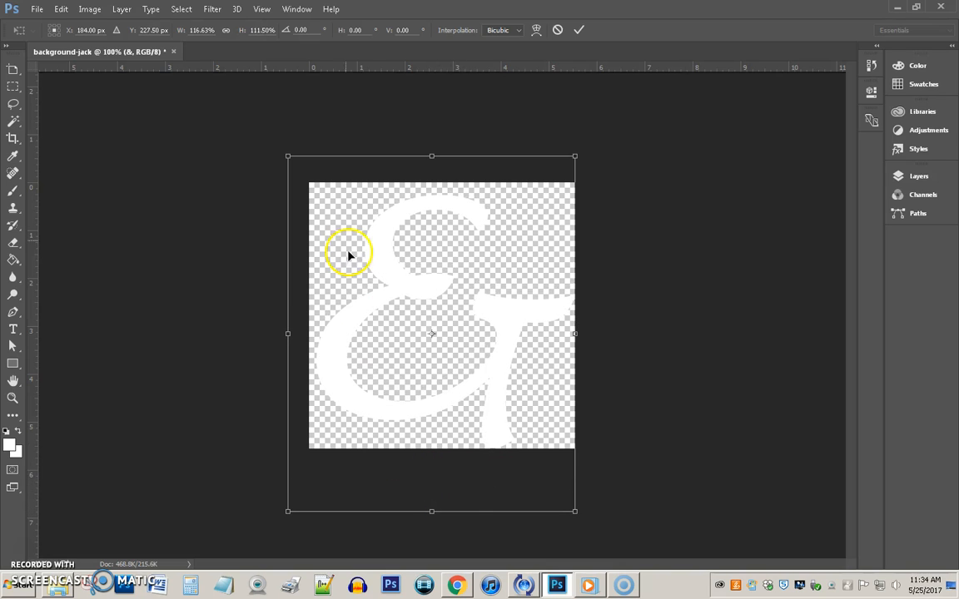
{"action": "double_click", "coordinate": [336, 203]}
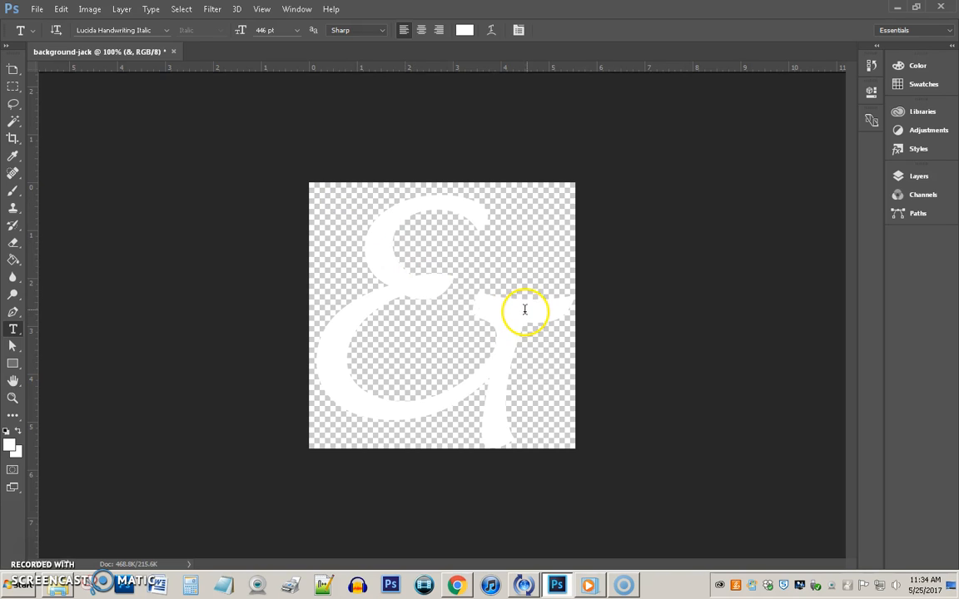
Set the ampersand text layer's opacity to 20% in the Layers panel.
{"action": "left_click", "coordinate": [927, 180]}
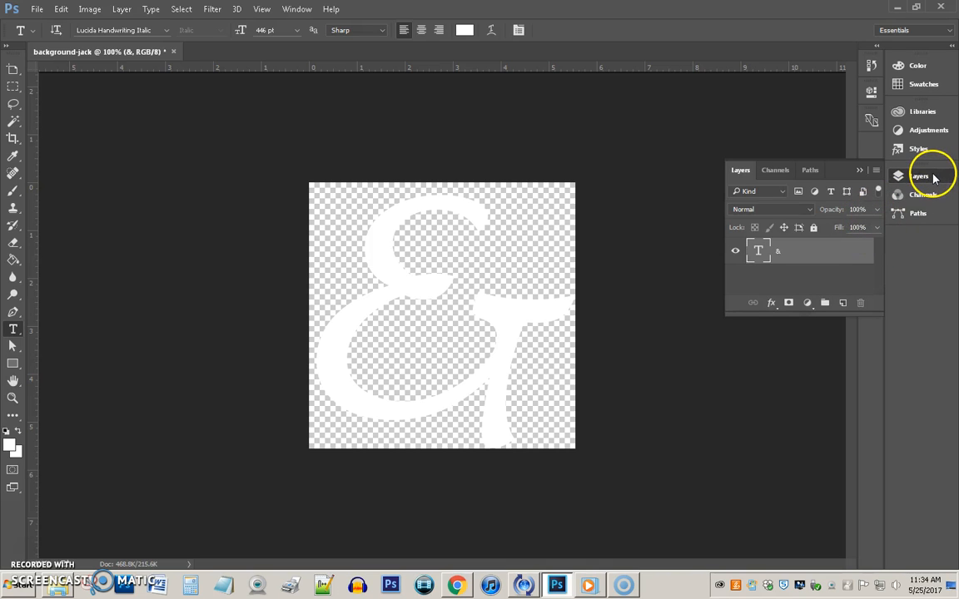
{"action": "left_click", "coordinate": [878, 211]}
{"action": "left_click_drag", "start_coordinate": [873, 226], "coordinate": [869, 228]}
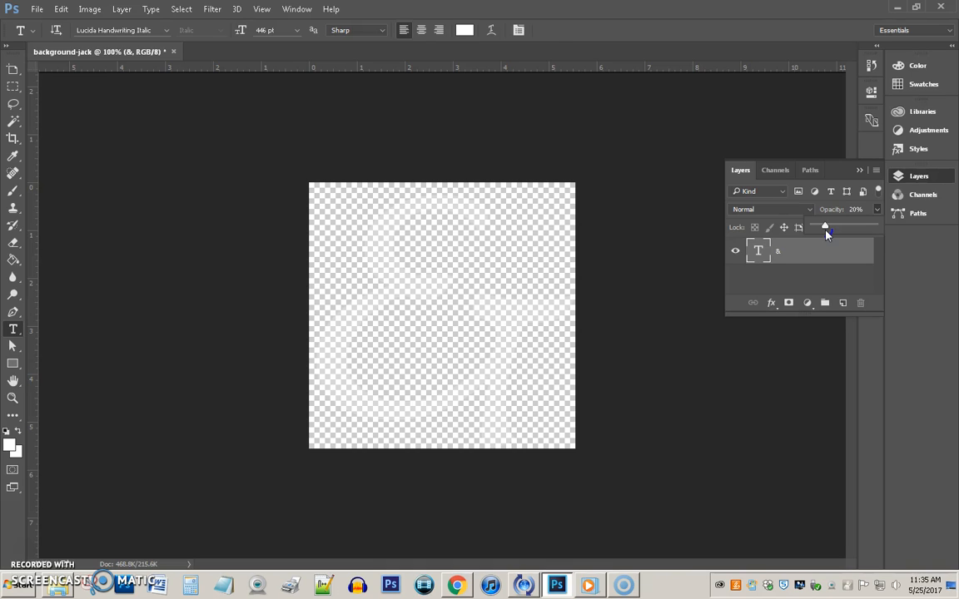
{"action": "left_click", "coordinate": [825, 229]}
Choose Save As with PNG format for background-jack.png, then dismiss the save dialog.
{"action": "left_click", "coordinate": [36, 9]}
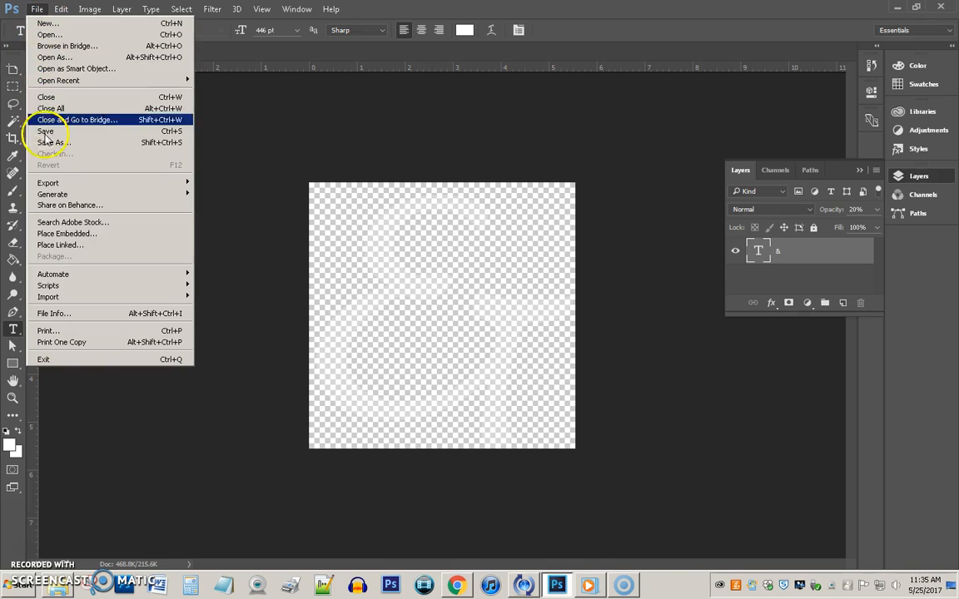
{"action": "left_click", "coordinate": [47, 142]}
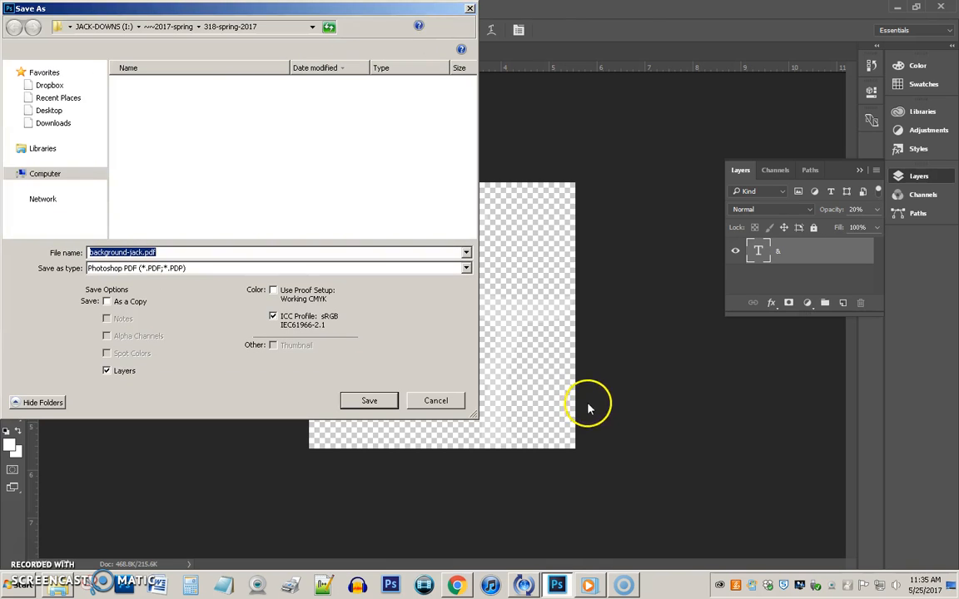
{"action": "left_click", "coordinate": [466, 266]}
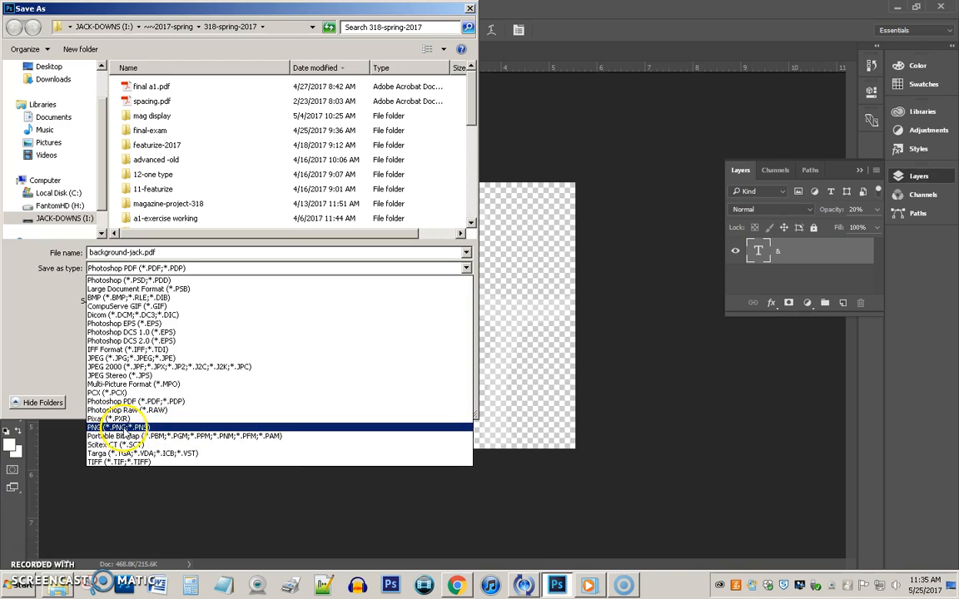
{"action": "left_click", "coordinate": [125, 427]}
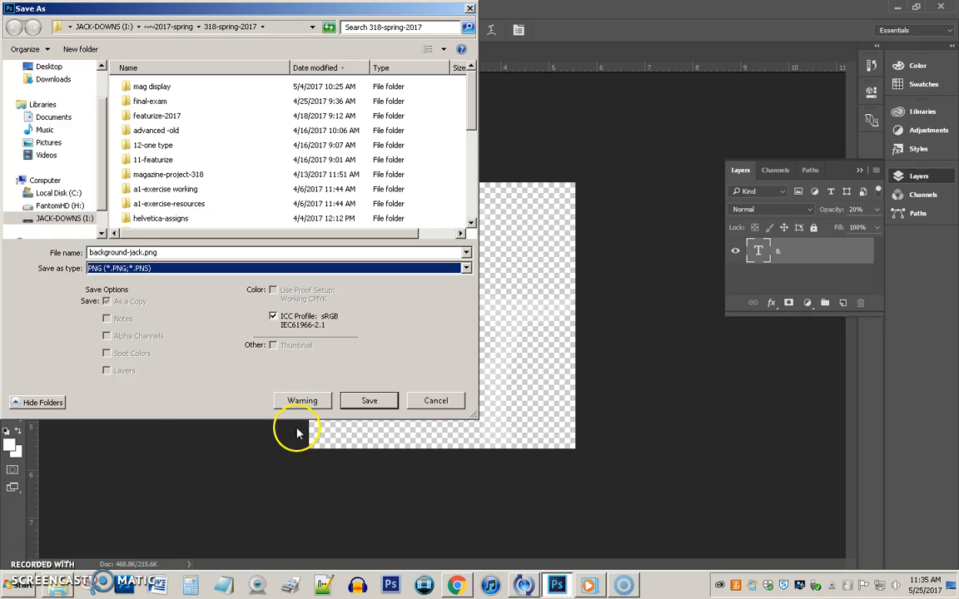
{"action": "left_click", "coordinate": [447, 405]}
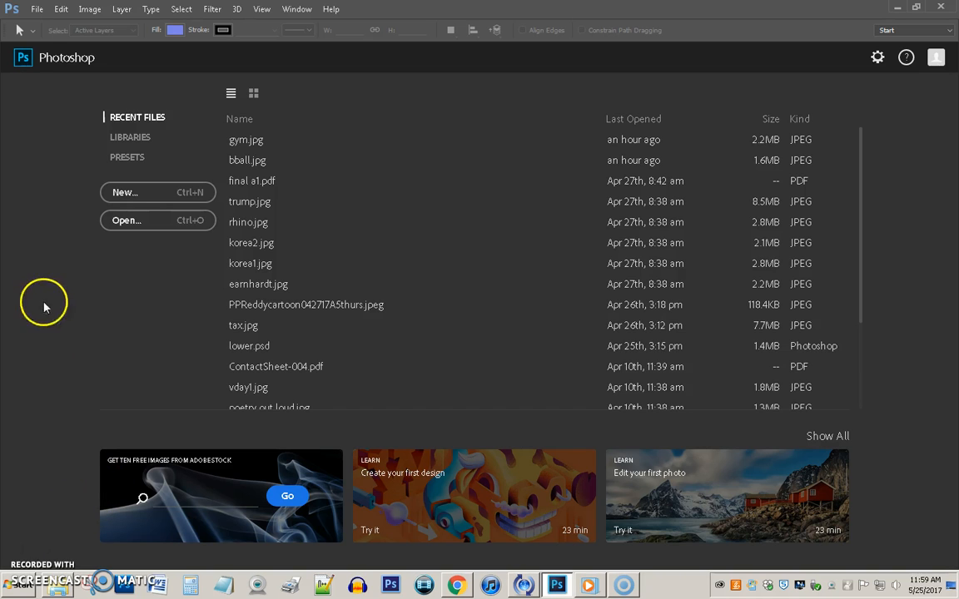
Create a new transparent document named banner-jack, 960 × 150 px at 72 pixels/inch.
{"action": "left_click", "coordinate": [37, 12]}
{"action": "left_click", "coordinate": [46, 28]}
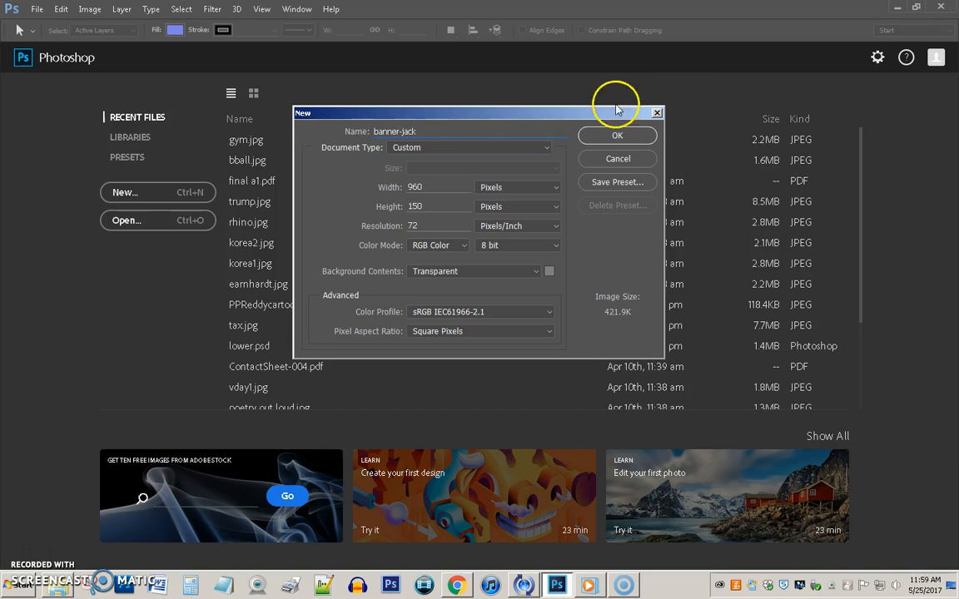
{"action": "left_click", "coordinate": [626, 135]}
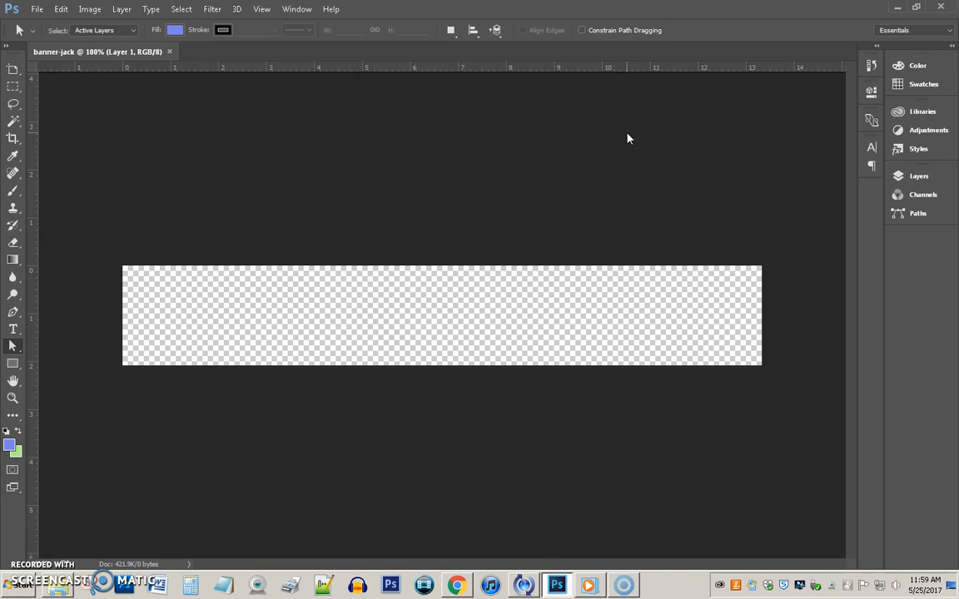
With the Type tool at 100 pt, change the text colour from light blue to red #dd1024.
{"action": "left_click", "coordinate": [13, 328]}
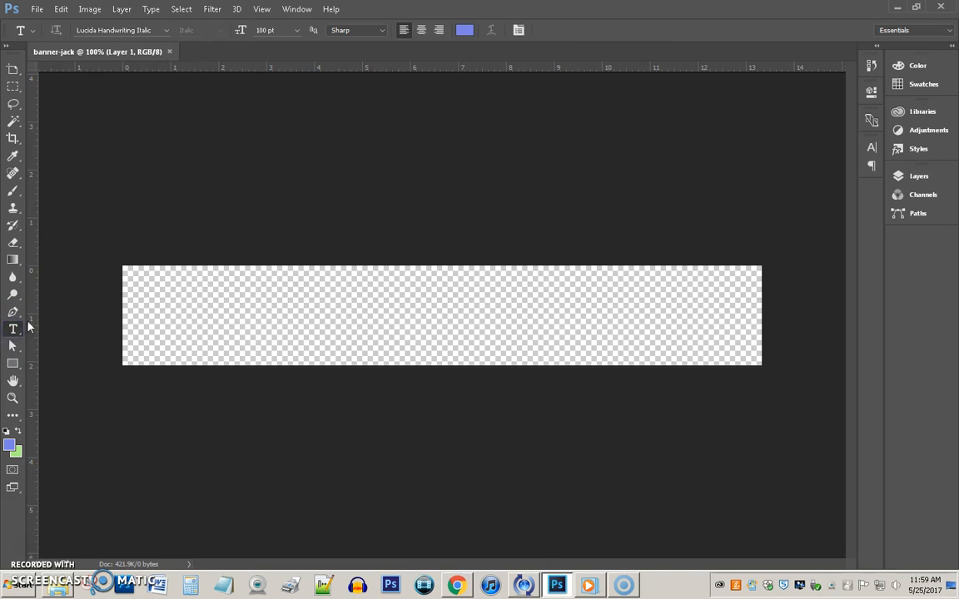
{"action": "left_click", "coordinate": [265, 30]}
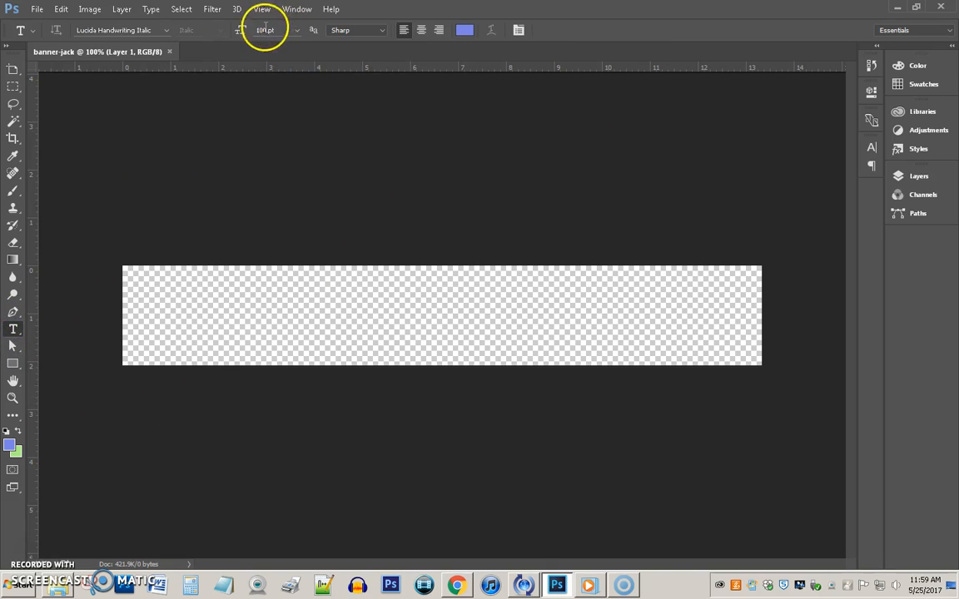
{"action": "left_click", "coordinate": [466, 31]}
{"action": "left_click_drag", "start_coordinate": [487, 188], "coordinate": [491, 164]}
{"action": "left_click", "coordinate": [453, 169]}
{"action": "left_click", "coordinate": [491, 166]}
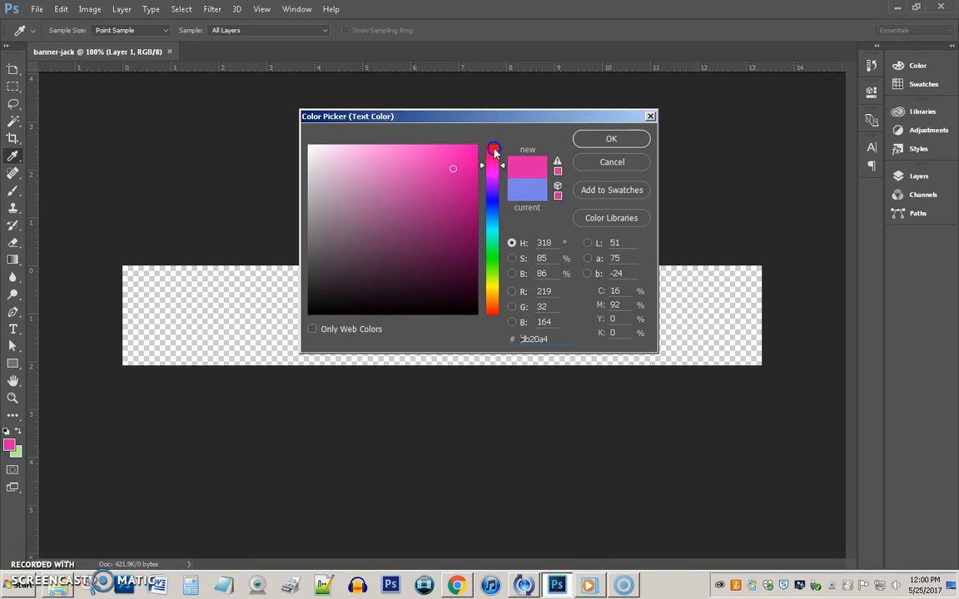
{"action": "left_click", "coordinate": [494, 152]}
{"action": "left_click", "coordinate": [454, 164]}
{"action": "left_click_drag", "start_coordinate": [455, 164], "coordinate": [458, 168]}
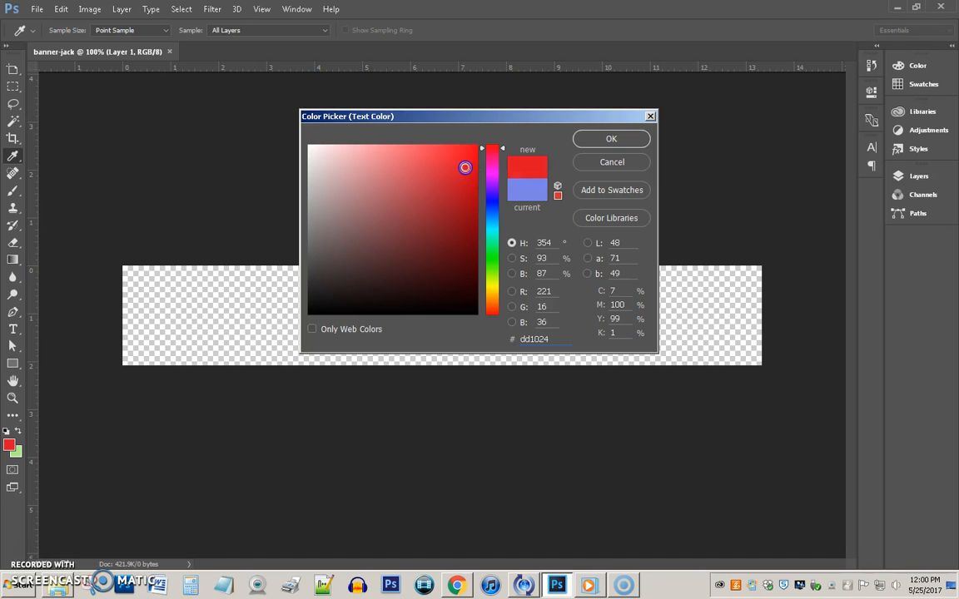
{"action": "left_click", "coordinate": [614, 140]}
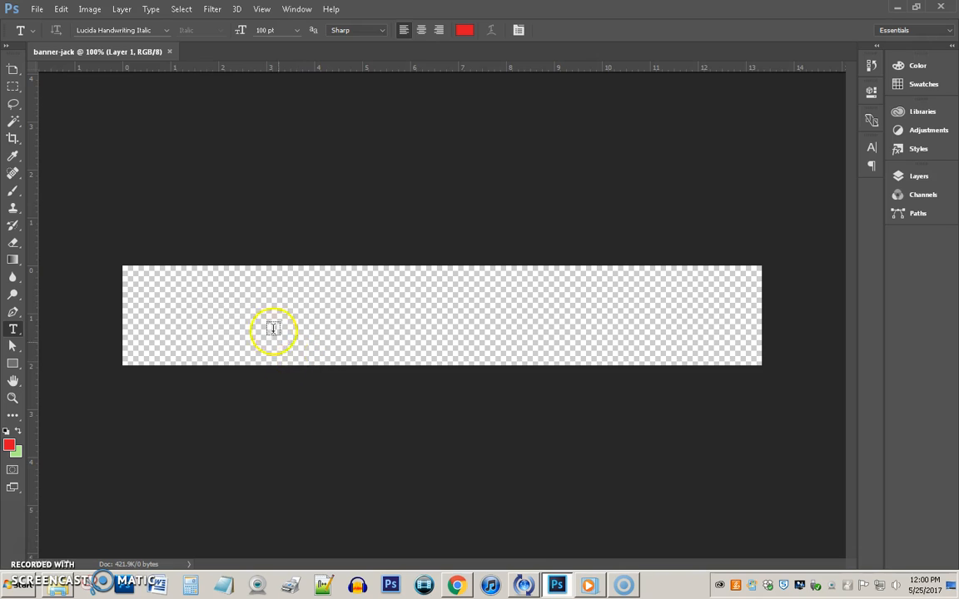
{"action": "left_click", "coordinate": [172, 331]}
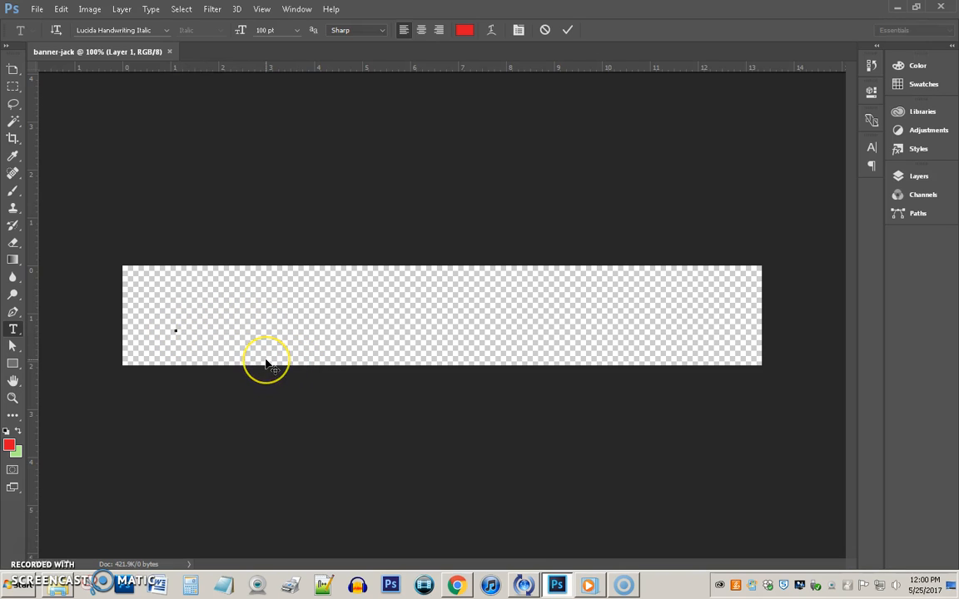
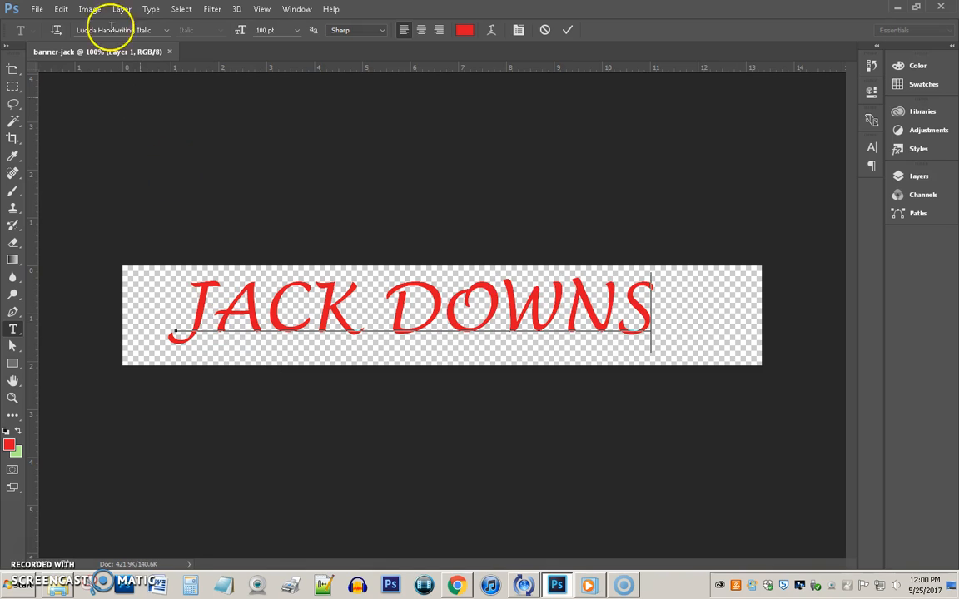
{"action": "left_click", "coordinate": [61, 10]}
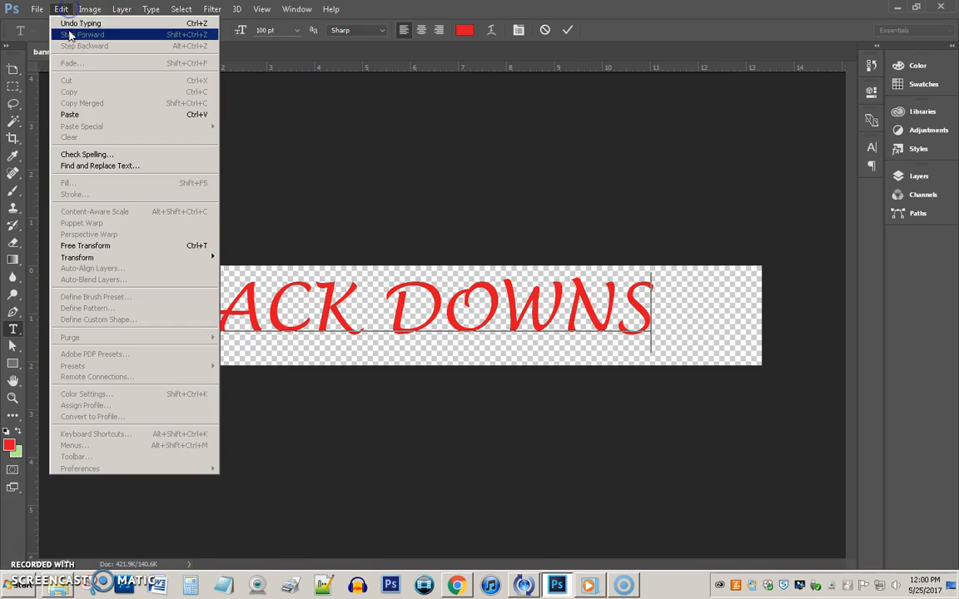
{"action": "left_click", "coordinate": [66, 246]}
{"action": "left_click_drag", "start_coordinate": [250, 306], "coordinate": [215, 302]}
{"action": "left_click_drag", "start_coordinate": [616, 306], "coordinate": [749, 308]}
{"action": "left_click_drag", "start_coordinate": [440, 345], "coordinate": [443, 374]}
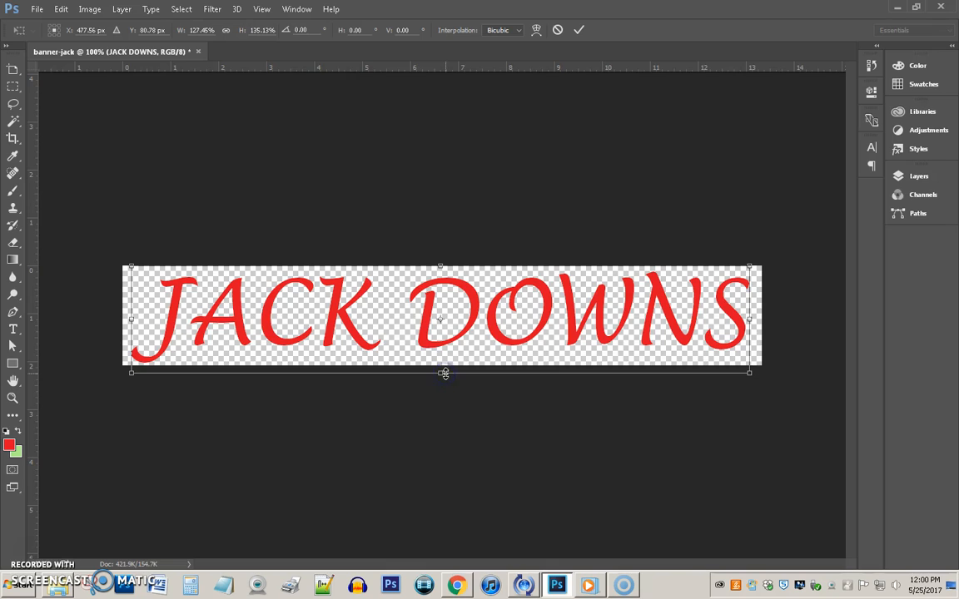
{"action": "key", "text": "Return"}
{"action": "right_click", "coordinate": [179, 325]}
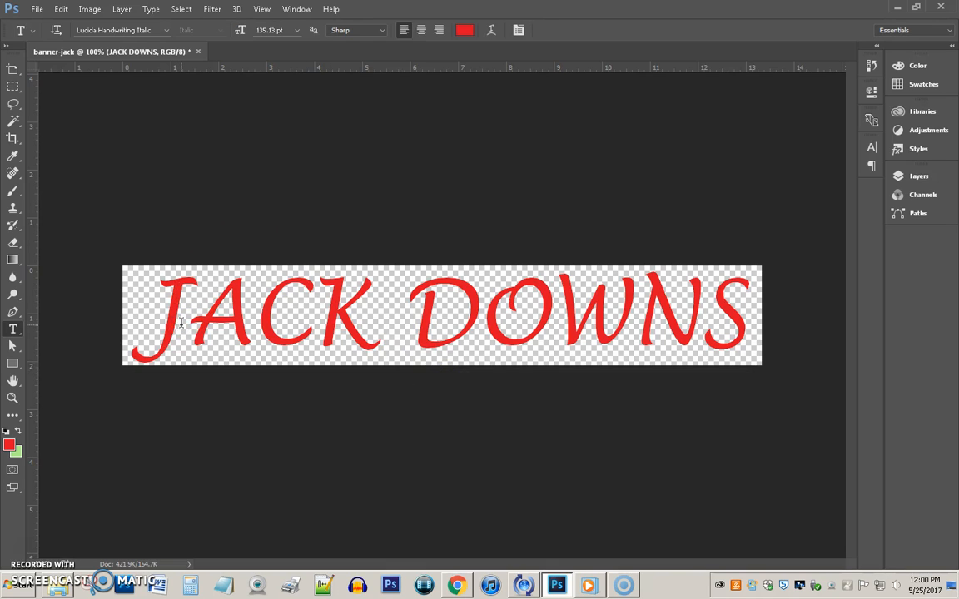
Start a Save As with PNG chosen as the format, then cancel without saving.
{"action": "left_click", "coordinate": [35, 9]}
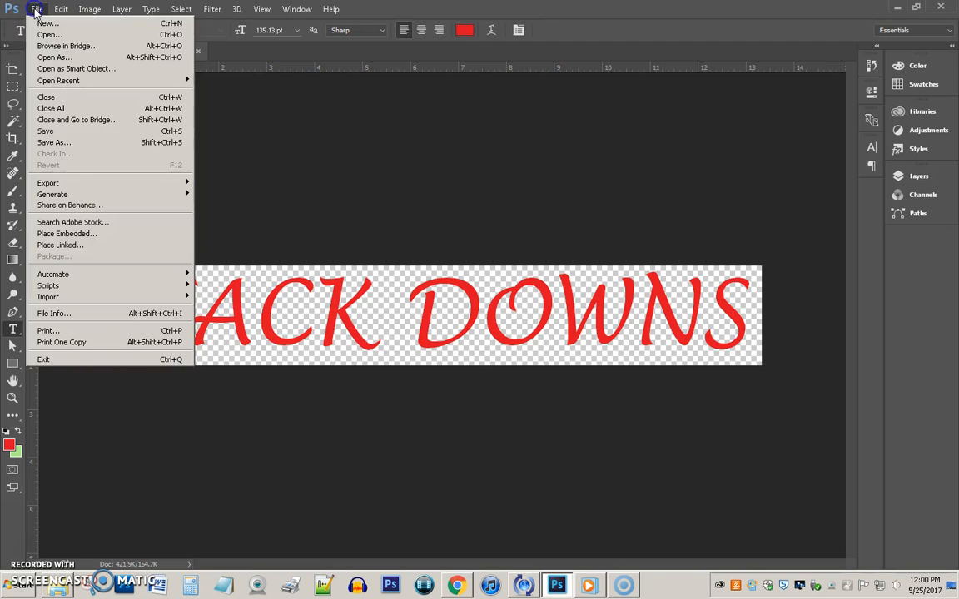
{"action": "left_click", "coordinate": [54, 142]}
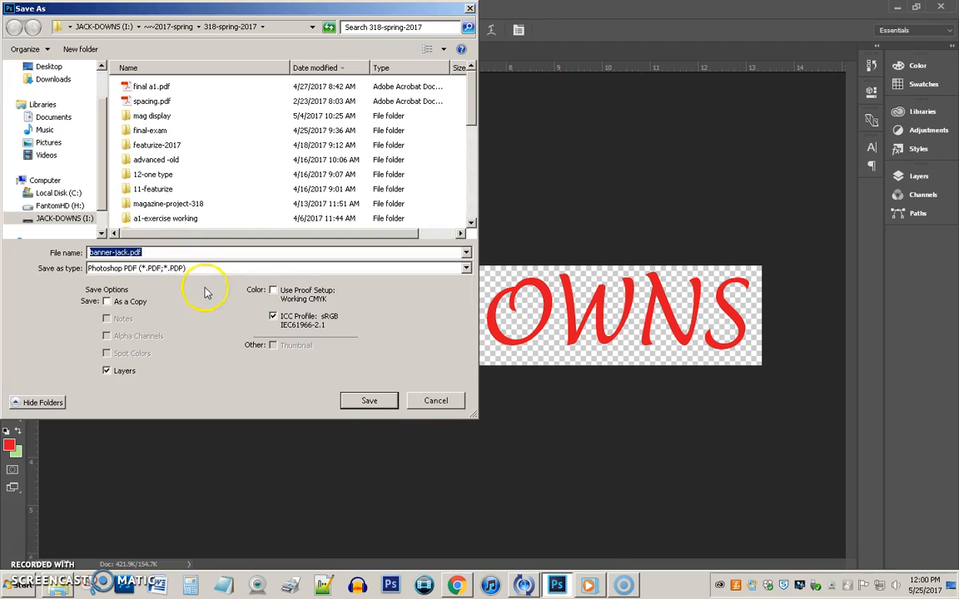
{"action": "left_click", "coordinate": [155, 272]}
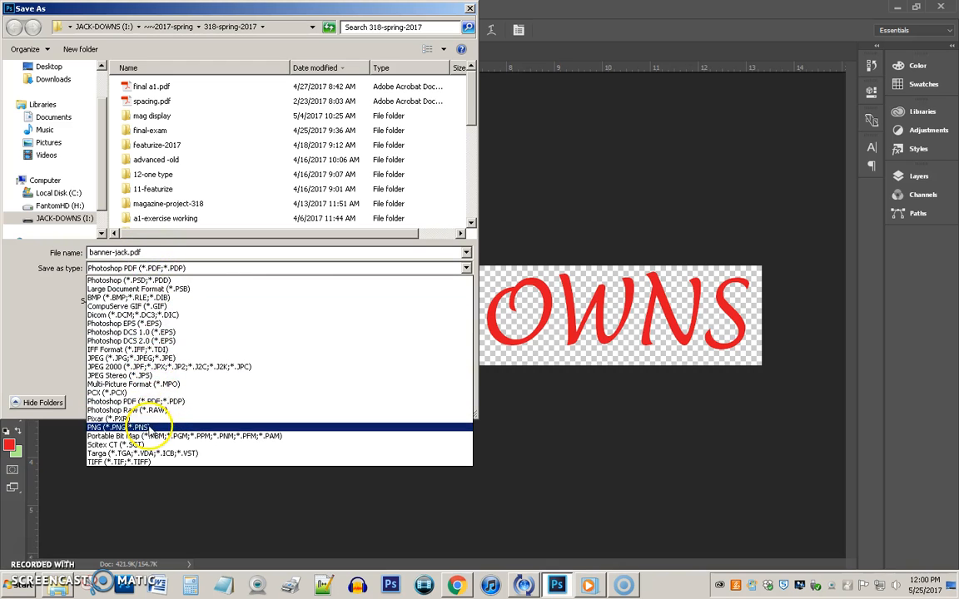
{"action": "left_click", "coordinate": [148, 427]}
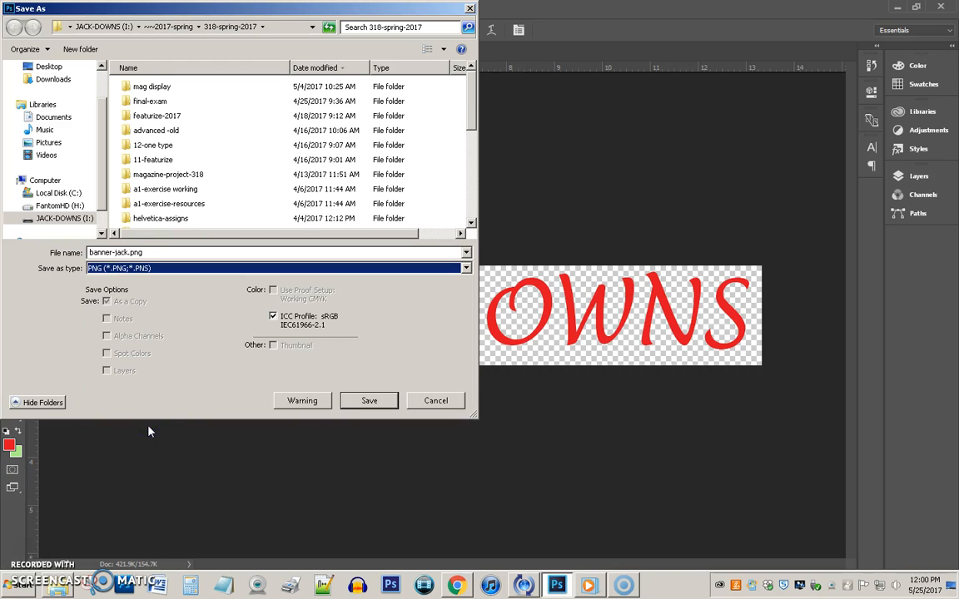
{"action": "left_click", "coordinate": [435, 401]}
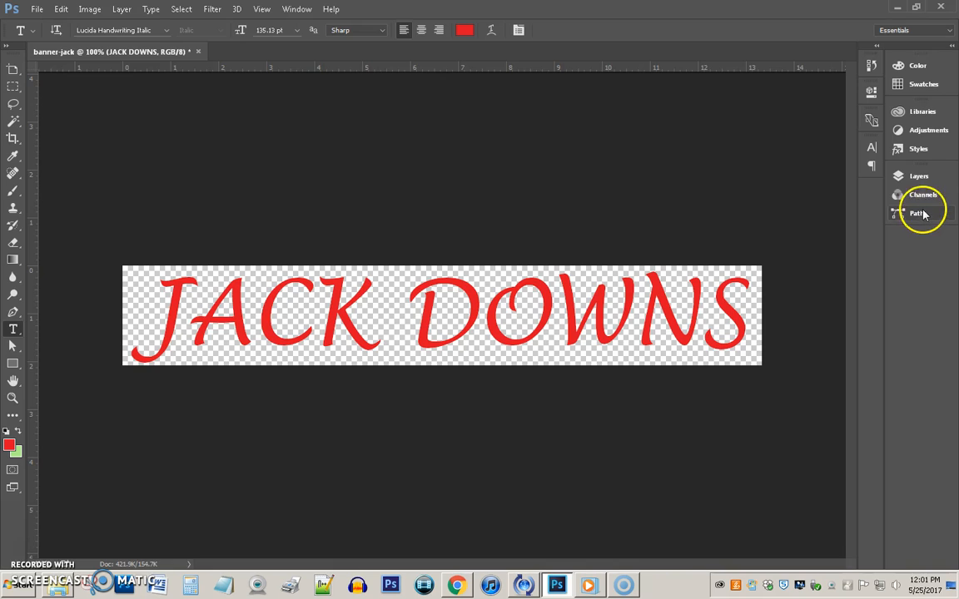
Add a new layer and draw a rectangle across the banner.
{"action": "left_click", "coordinate": [919, 177]}
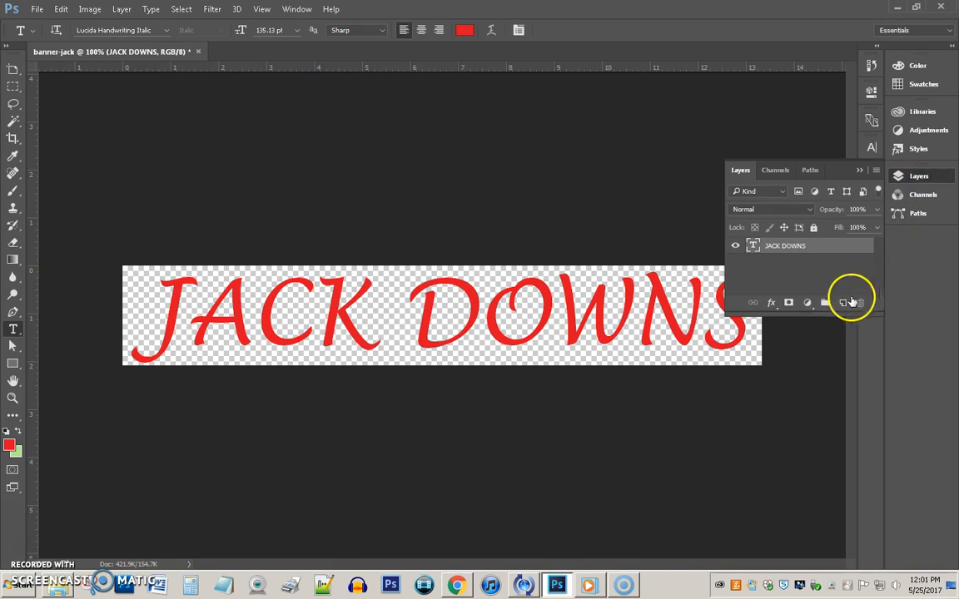
{"action": "left_click", "coordinate": [842, 303]}
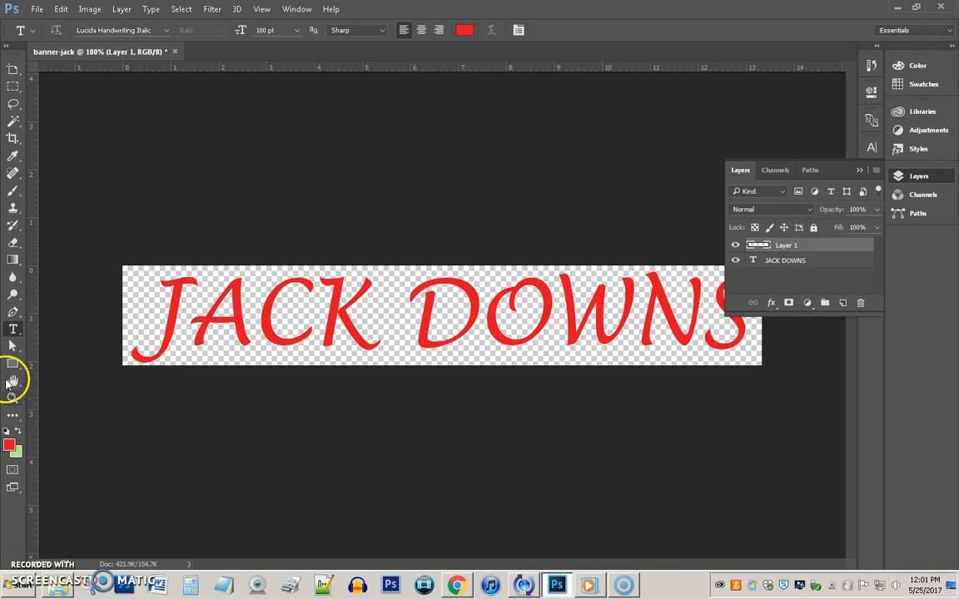
{"action": "left_click", "coordinate": [13, 363]}
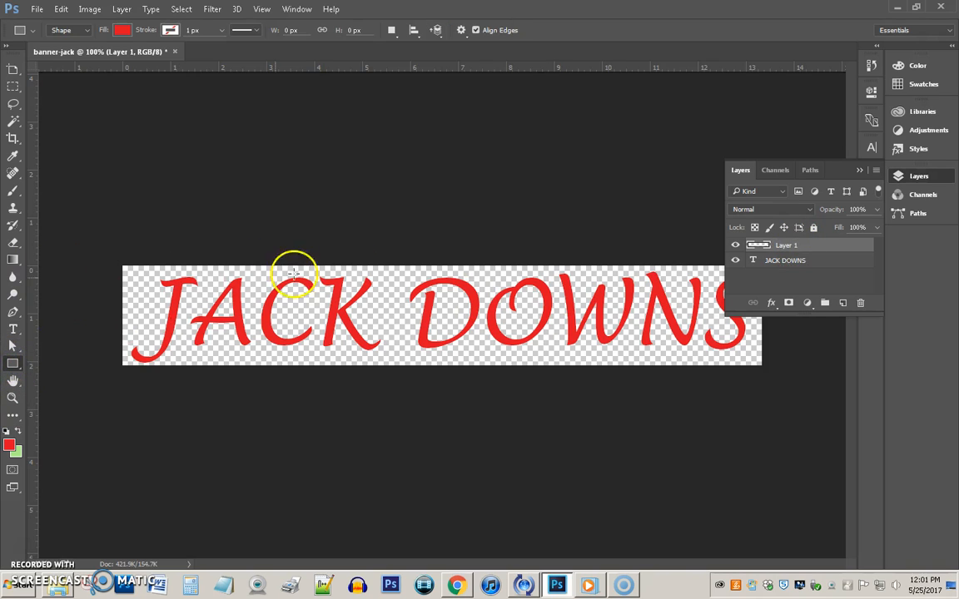
{"action": "left_click", "coordinate": [859, 169]}
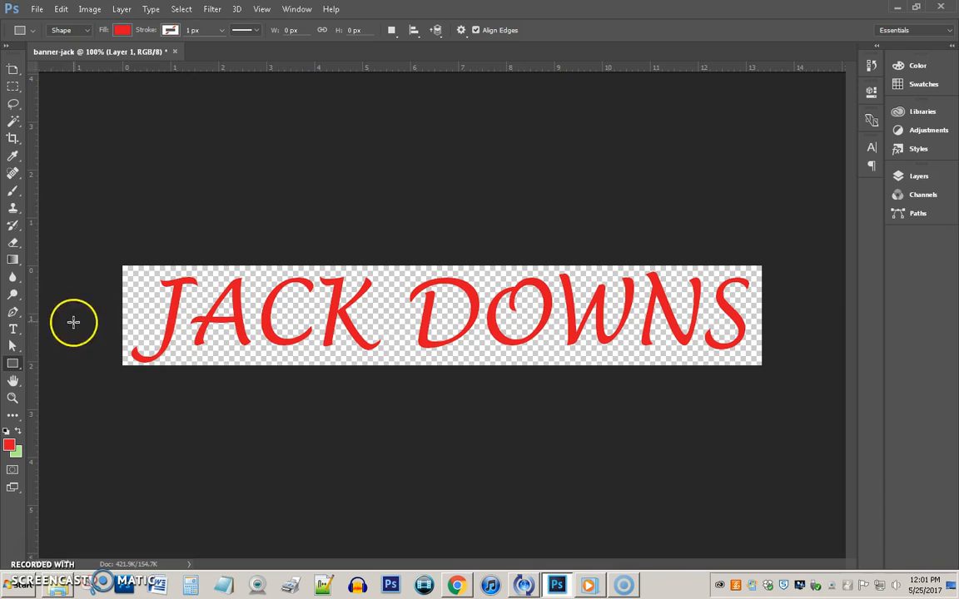
{"action": "left_click_drag", "start_coordinate": [125, 271], "coordinate": [748, 358]}
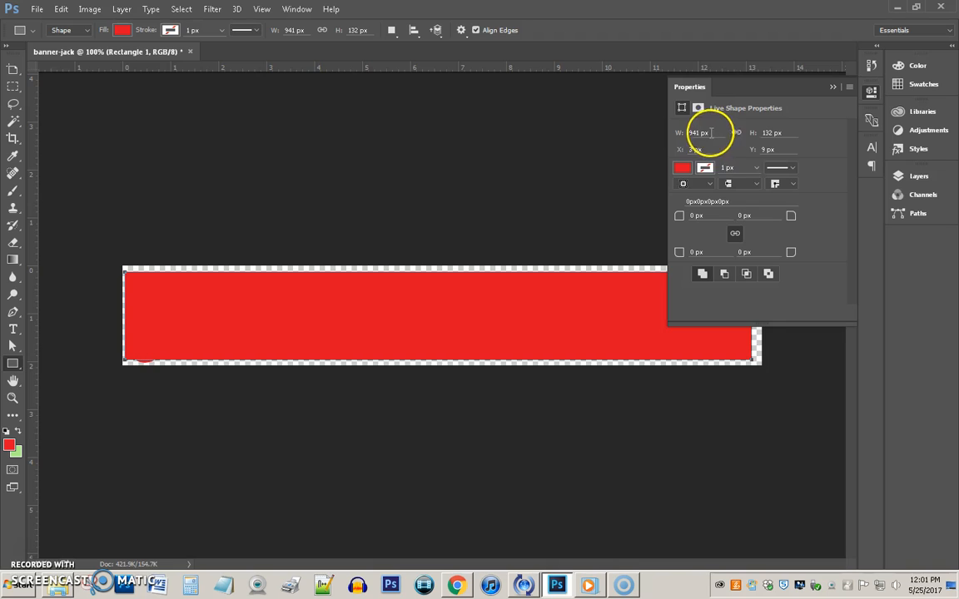
Set the rectangle to W 960, H 150 at X 0, Y 0.
{"action": "left_click_drag", "start_coordinate": [714, 133], "coordinate": [632, 144]}
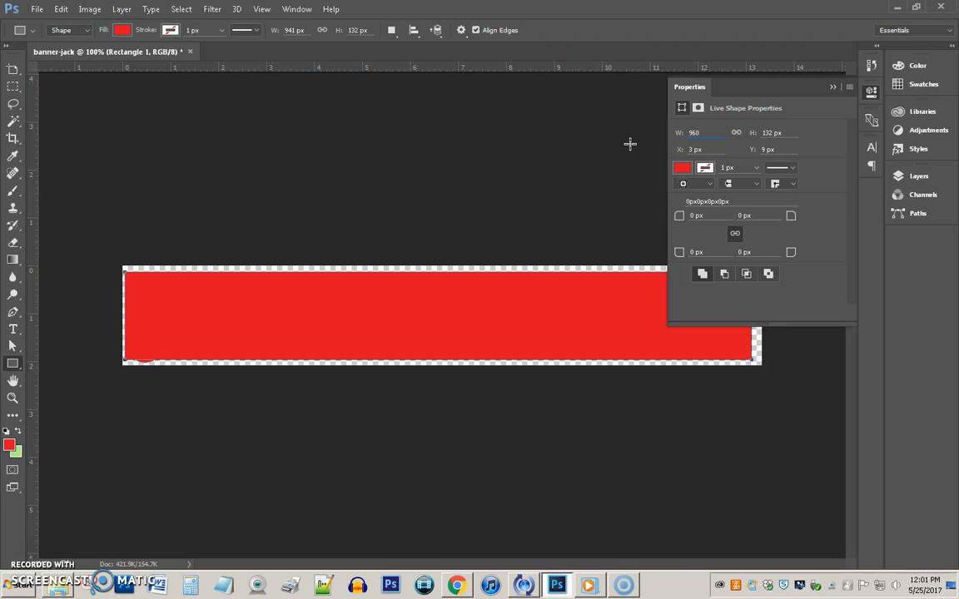
{"action": "left_click", "coordinate": [796, 133]}
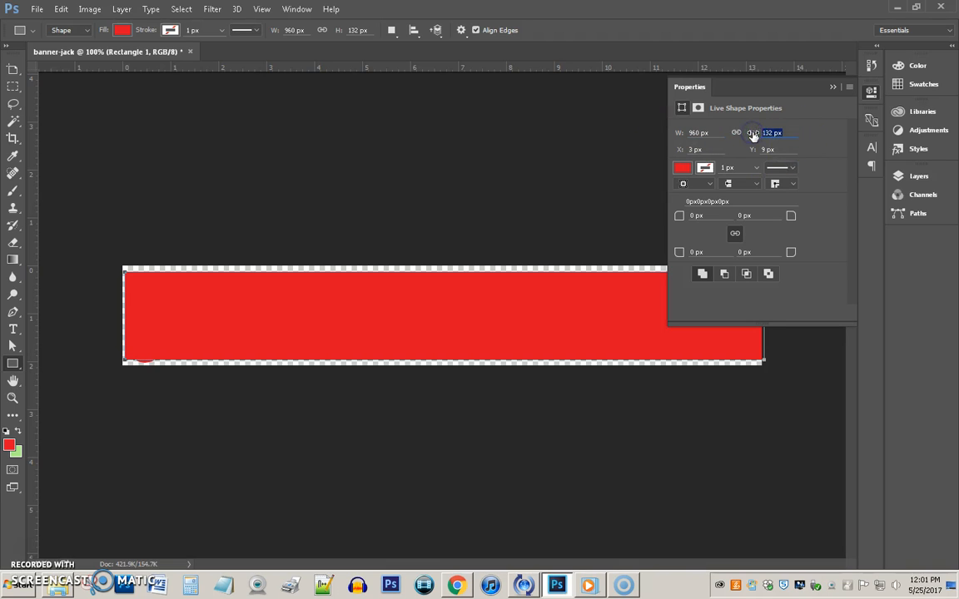
{"action": "type", "text": "150"}
{"action": "left_click_drag", "start_coordinate": [709, 150], "coordinate": [663, 151]}
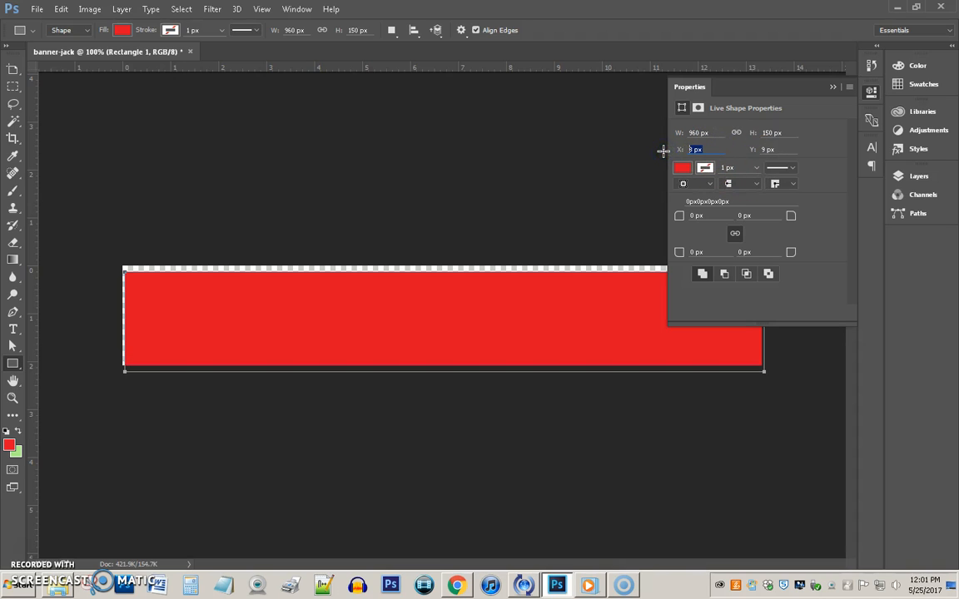
{"action": "left_click_drag", "start_coordinate": [792, 154], "coordinate": [747, 150]}
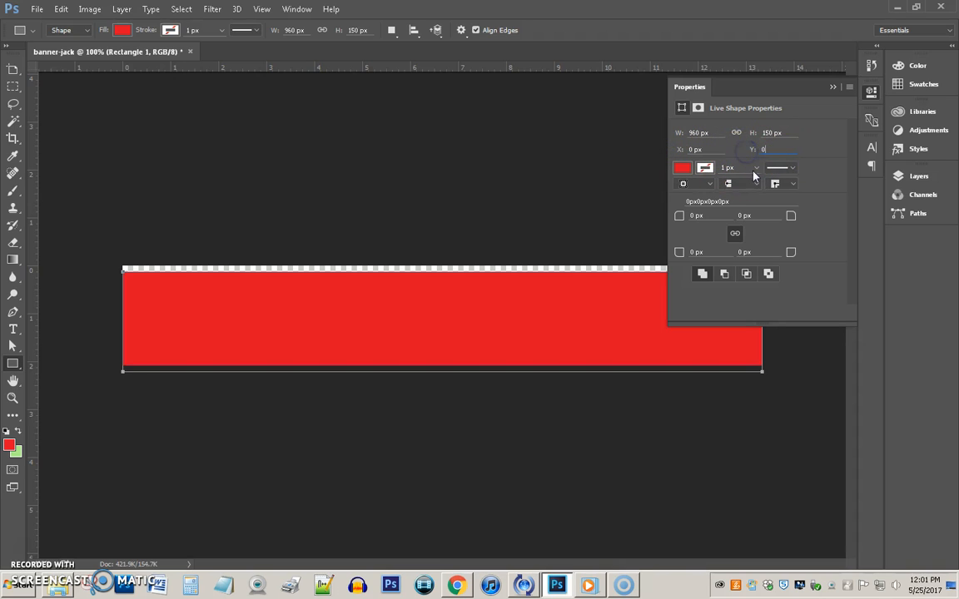
{"action": "key", "text": "Return"}
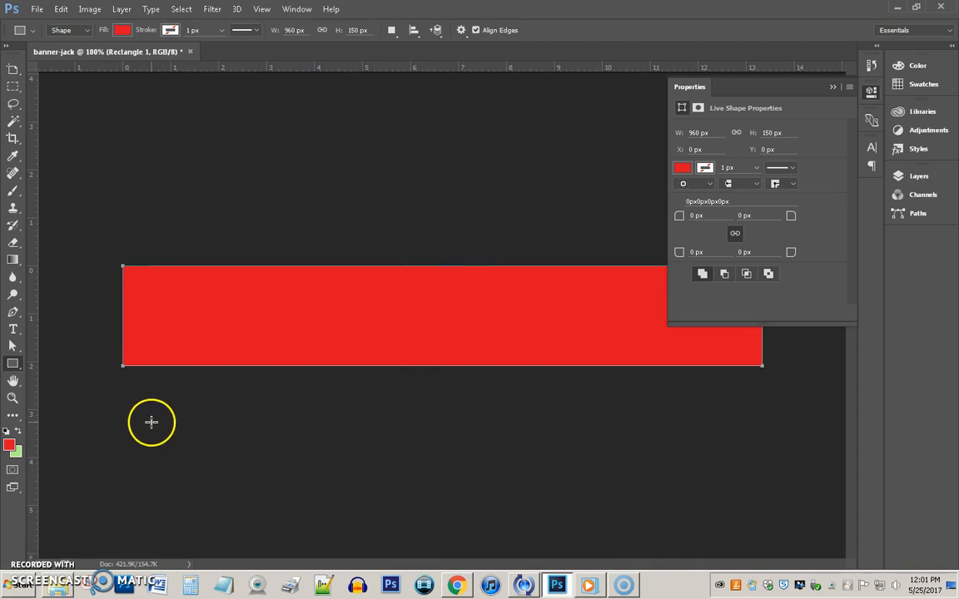
{"action": "left_click", "coordinate": [832, 87]}
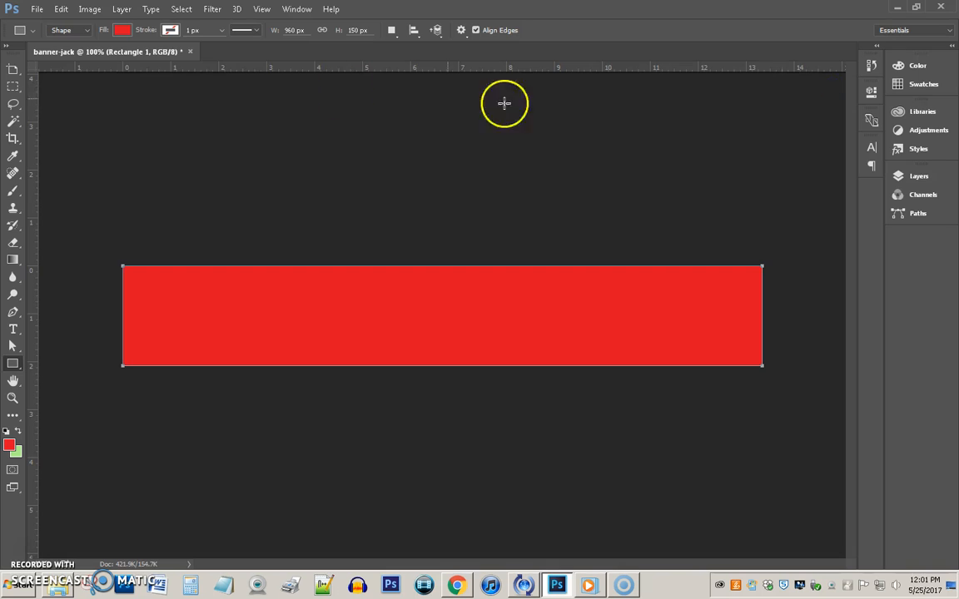
Try painting a gradient on the rectangle shape and dismiss the not-editable error.
{"action": "left_click", "coordinate": [14, 263]}
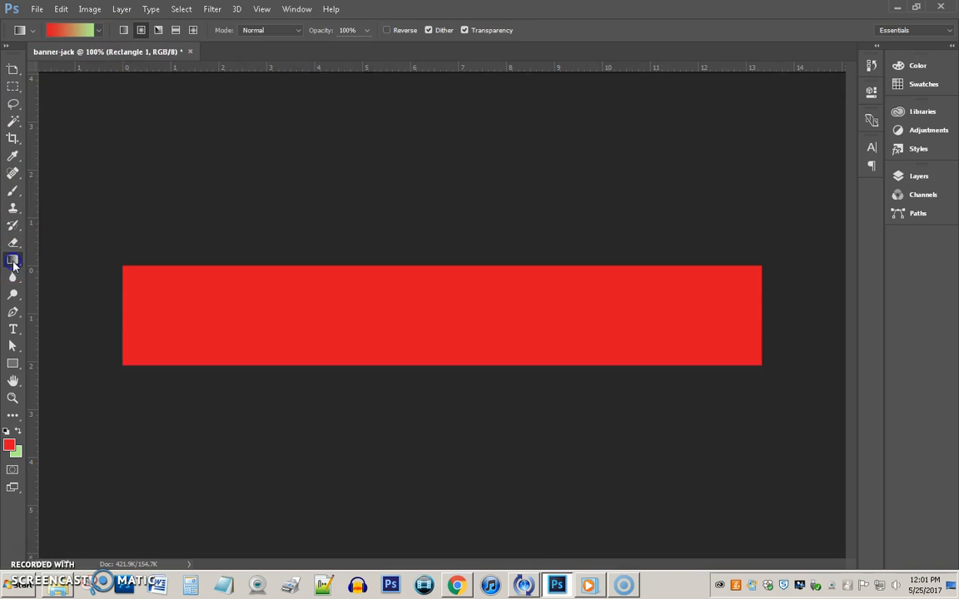
{"action": "left_click", "coordinate": [171, 305]}
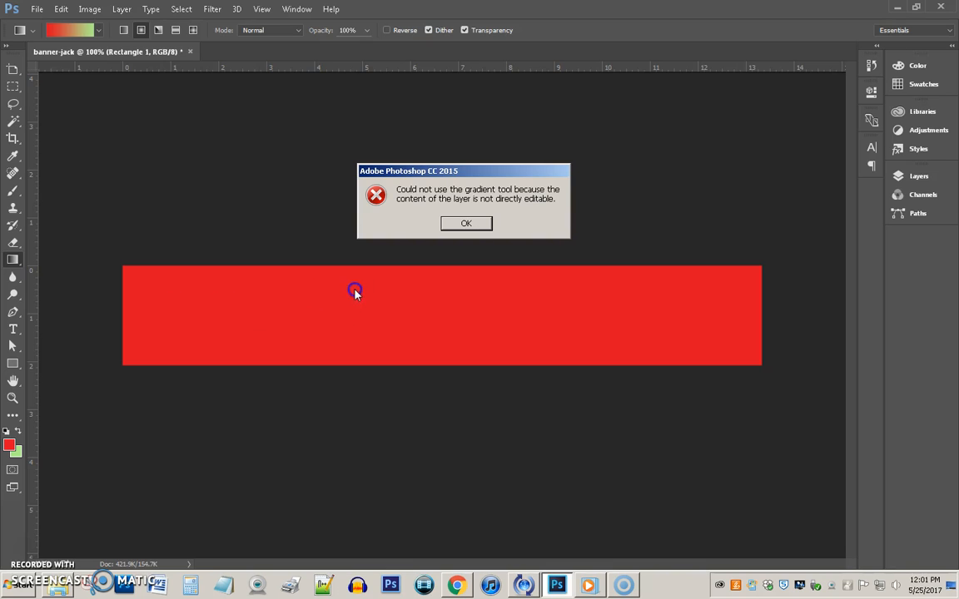
{"action": "left_click", "coordinate": [468, 224]}
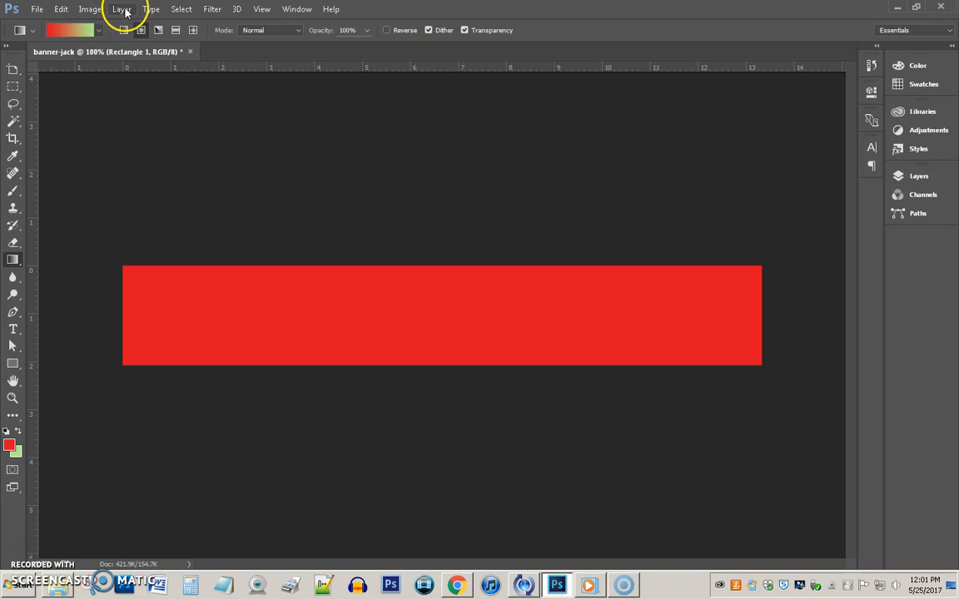
Rasterize the rectangle shape via Layer > Rasterize > Shape.
{"action": "left_click", "coordinate": [122, 9]}
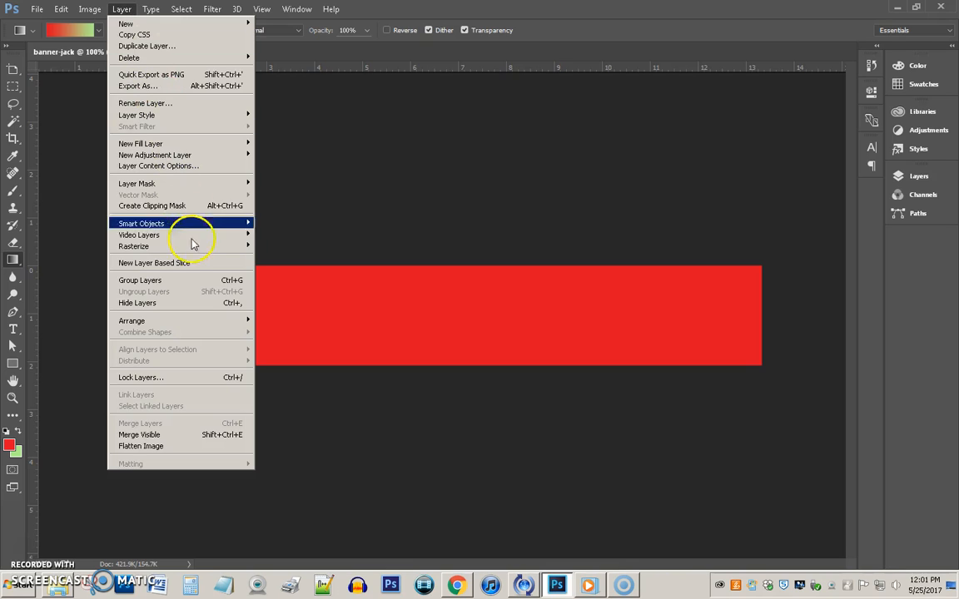
{"action": "mouse_move", "coordinate": [188, 244]}
{"action": "left_click", "coordinate": [296, 258]}
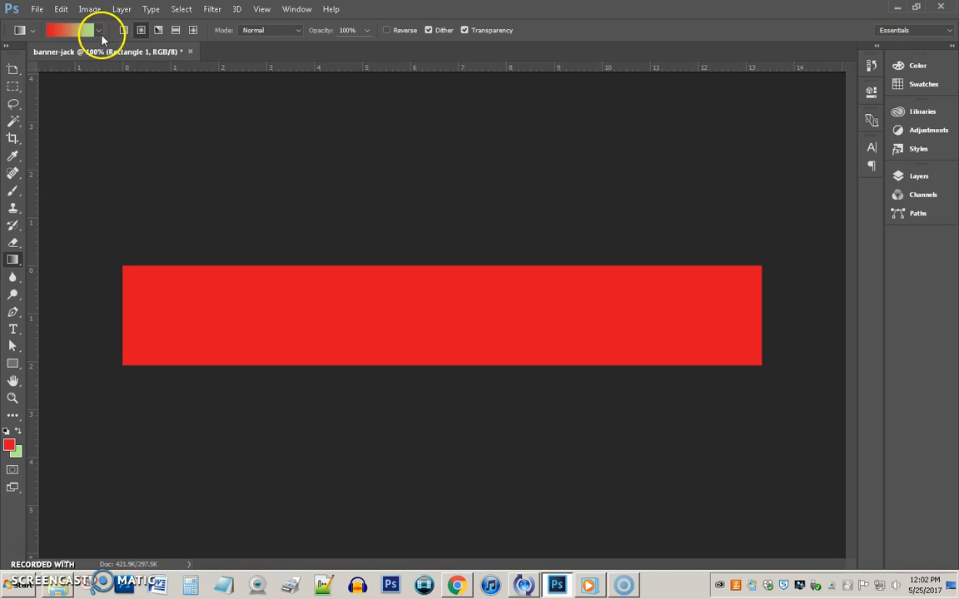
Change the foreground colour from red to light purple #ab7ed4.
{"action": "left_click", "coordinate": [11, 449]}
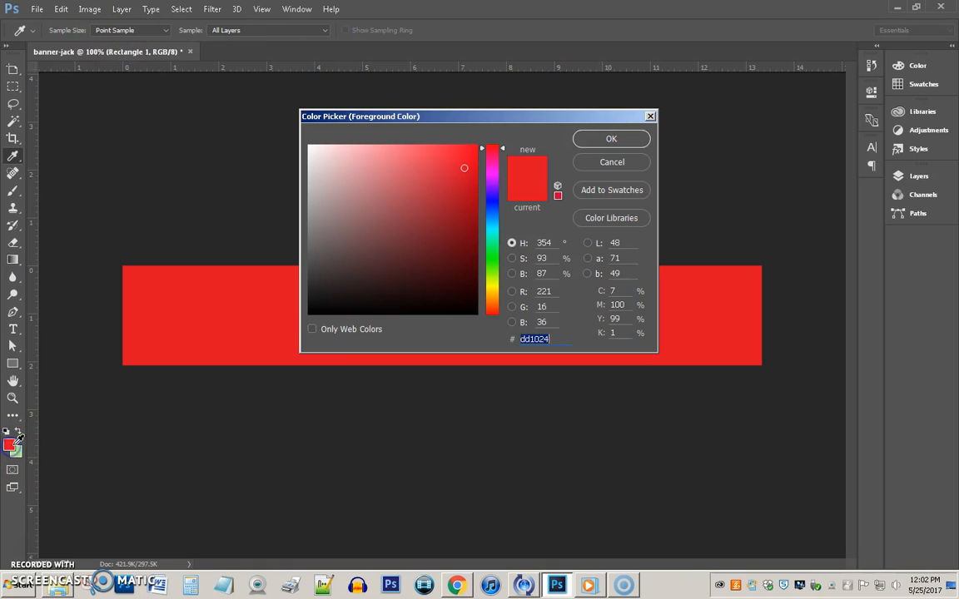
{"action": "left_click", "coordinate": [492, 187]}
{"action": "left_click", "coordinate": [376, 173]}
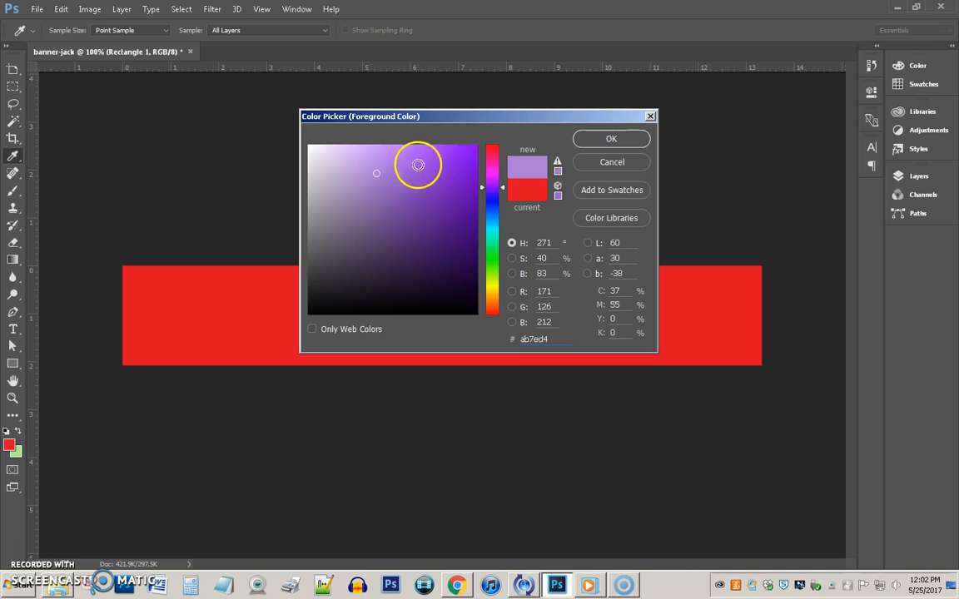
{"action": "left_click", "coordinate": [611, 138]}
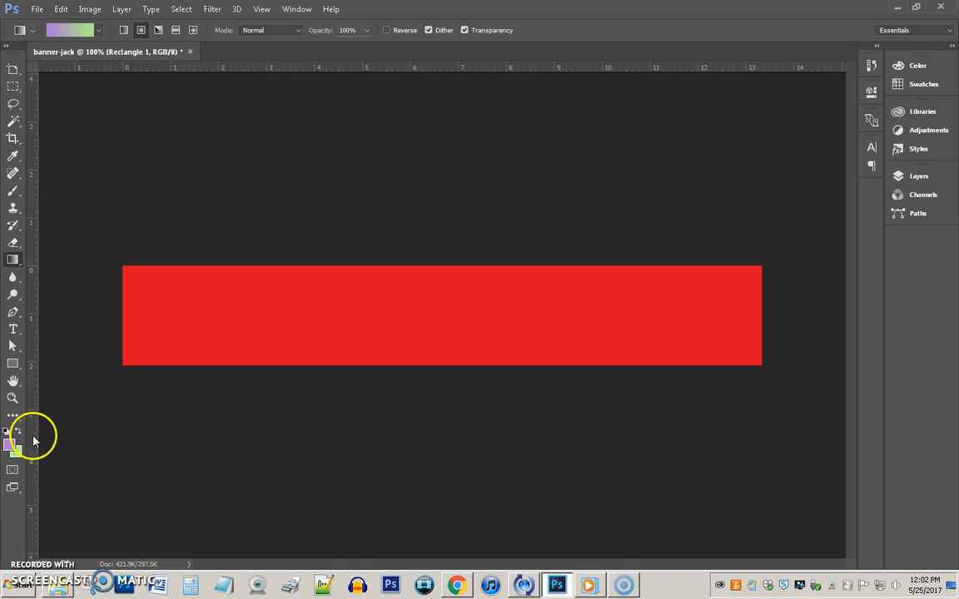
Fill the rectangle with a left-to-right linear purple-to-green gradient.
{"action": "left_click_drag", "start_coordinate": [176, 314], "coordinate": [388, 322]}
{"action": "left_click_drag", "start_coordinate": [153, 319], "coordinate": [714, 316]}
{"action": "left_click_drag", "start_coordinate": [447, 294], "coordinate": [455, 357]}
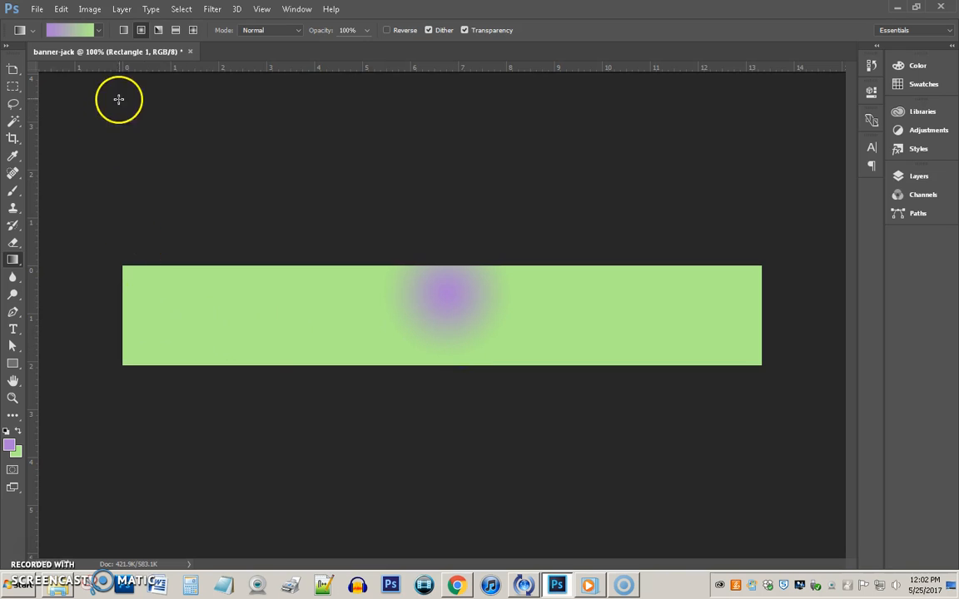
{"action": "left_click", "coordinate": [124, 30]}
{"action": "left_click_drag", "start_coordinate": [272, 322], "coordinate": [735, 317]}
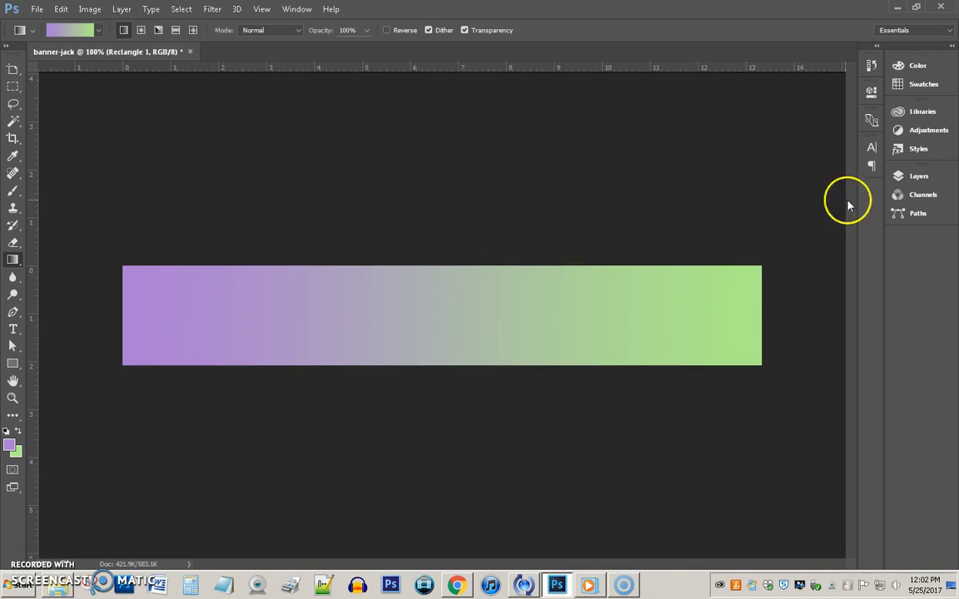
{"action": "left_click", "coordinate": [919, 177]}
{"action": "left_click_drag", "start_coordinate": [804, 266], "coordinate": [795, 246]}
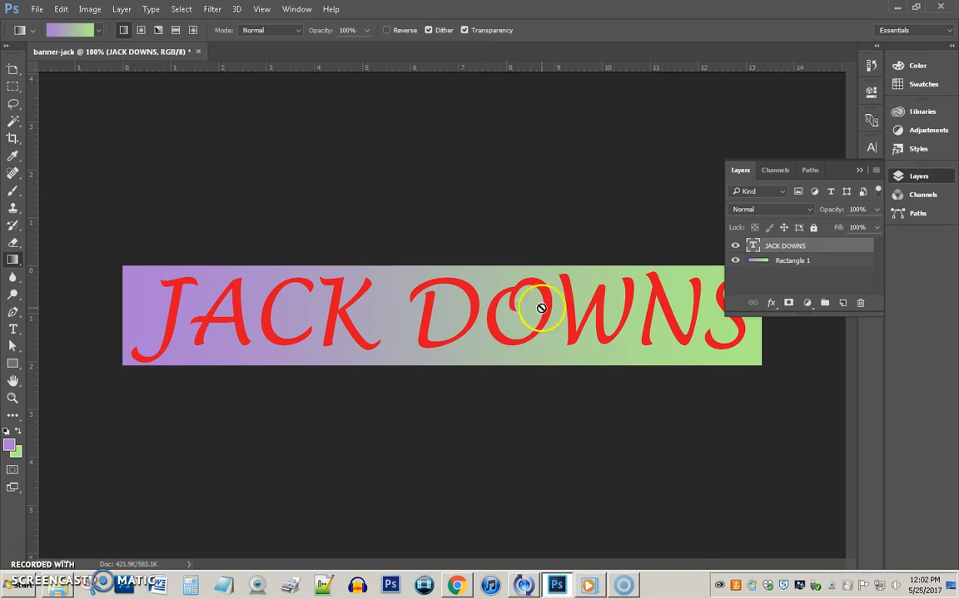
{"action": "left_click", "coordinate": [861, 170]}
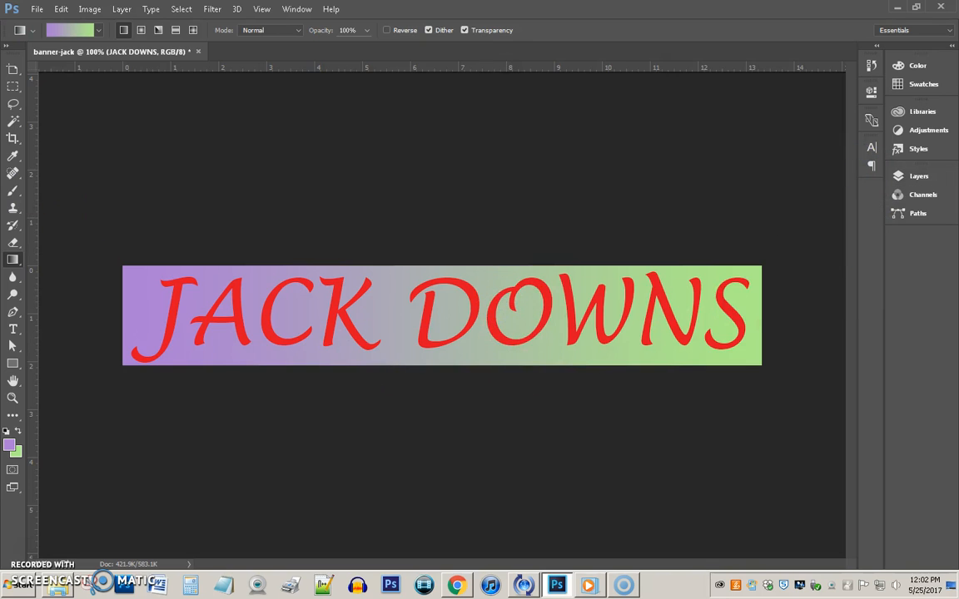
{"action": "left_click", "coordinate": [33, 9]}
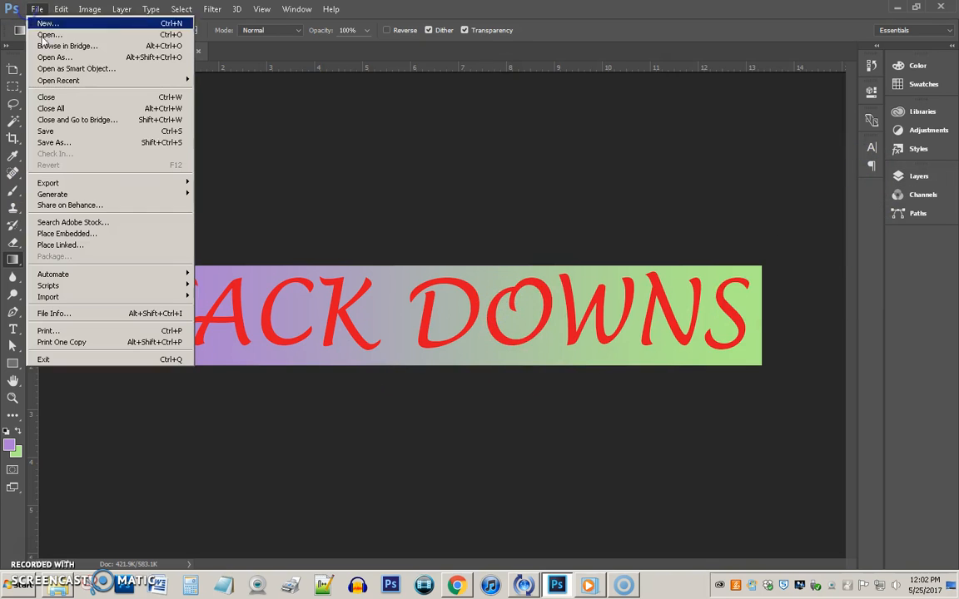
{"action": "left_click", "coordinate": [73, 147]}
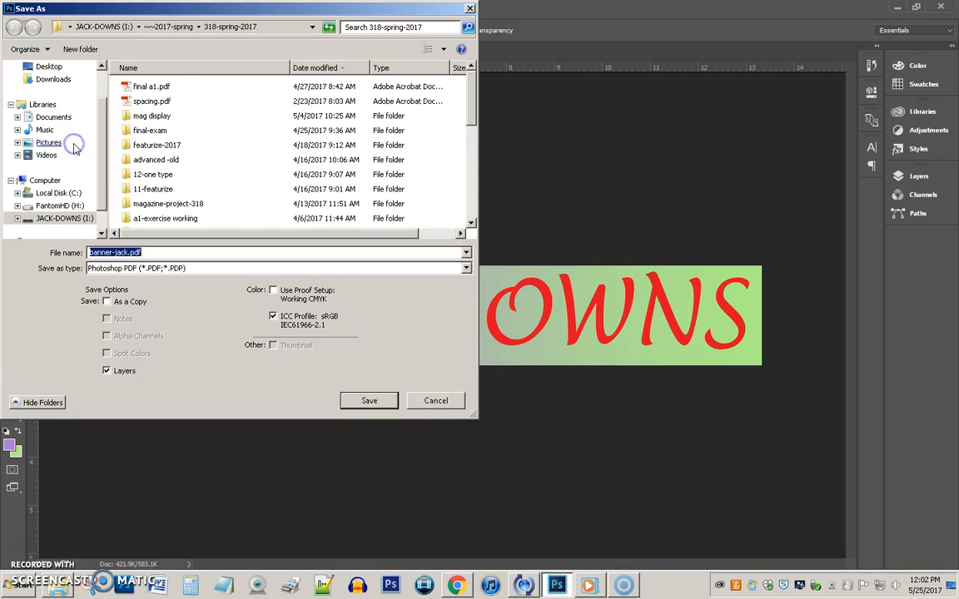
{"action": "left_click", "coordinate": [153, 270]}
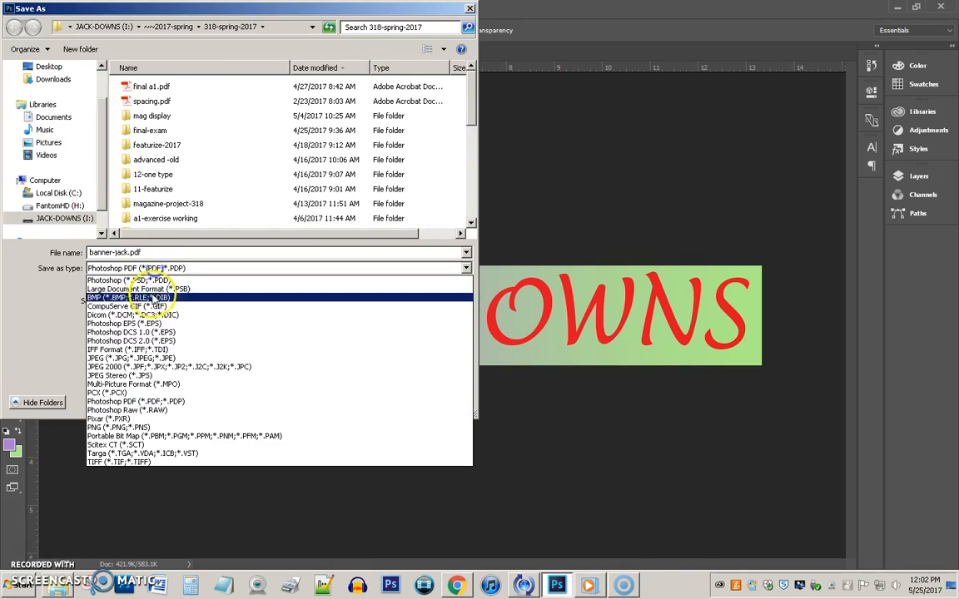
{"action": "left_click", "coordinate": [154, 428]}
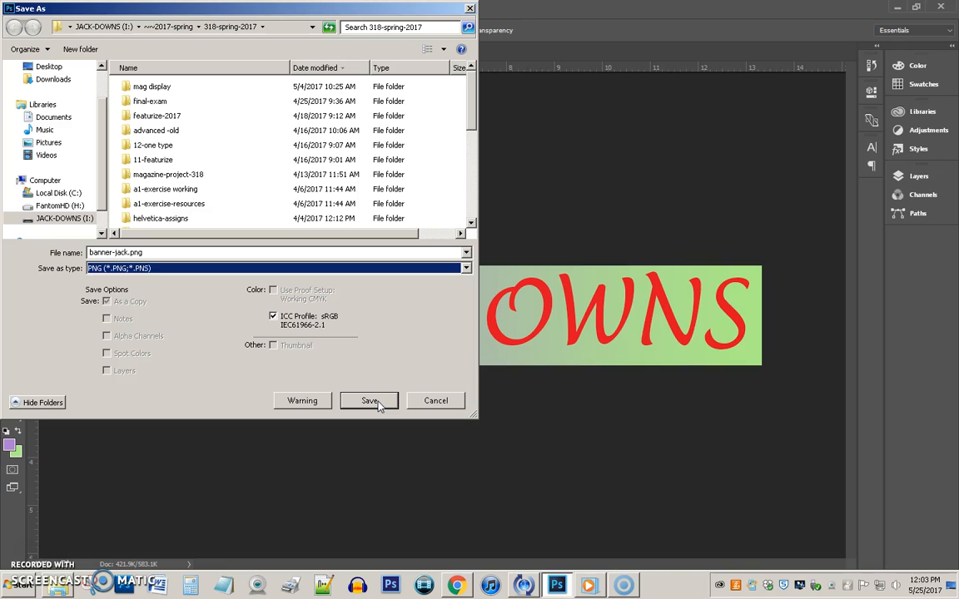
{"action": "left_click", "coordinate": [436, 401]}
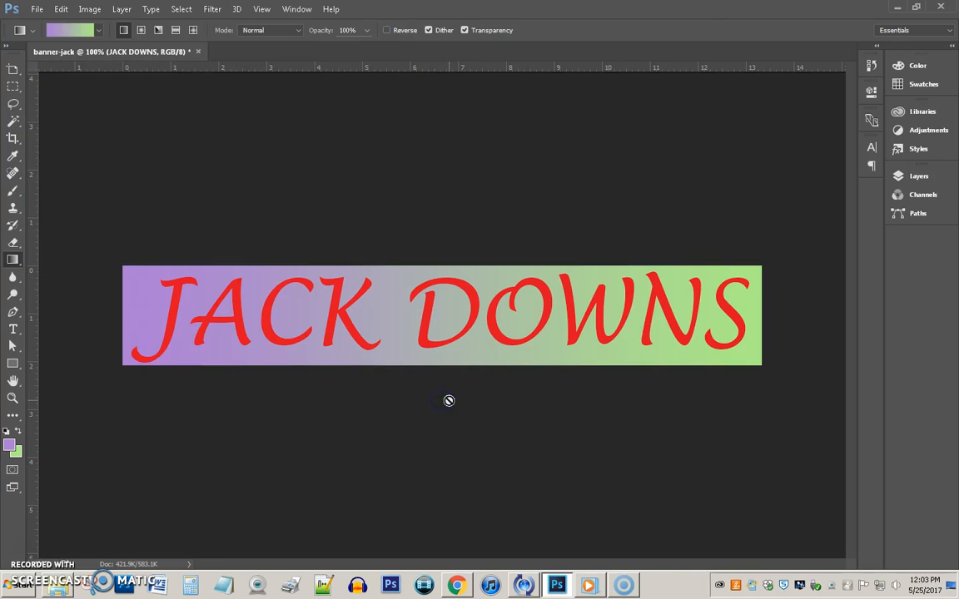